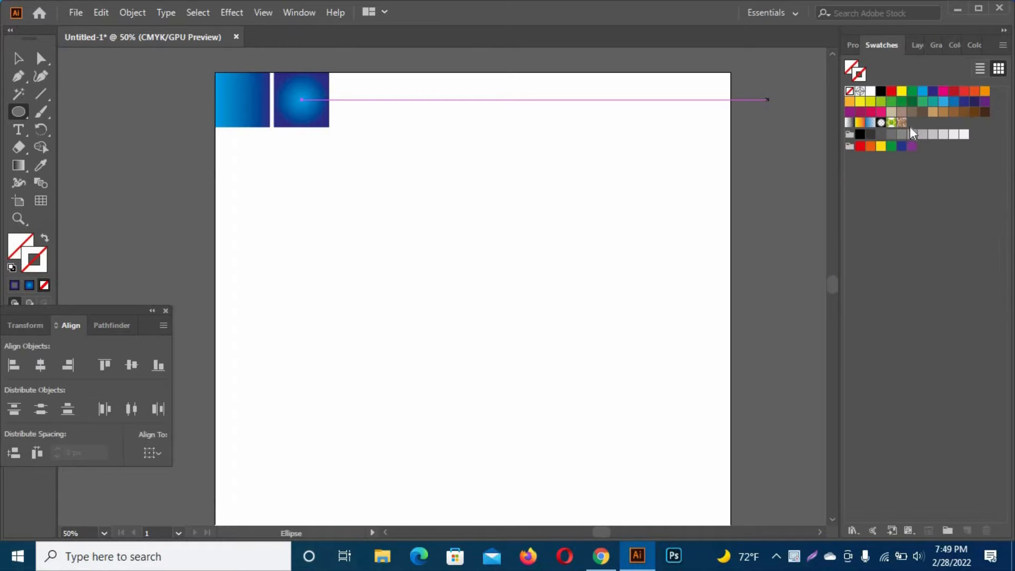
# Set the drawing style to a black 1 pt stroke with no fill.
pyautogui.click(852, 45)
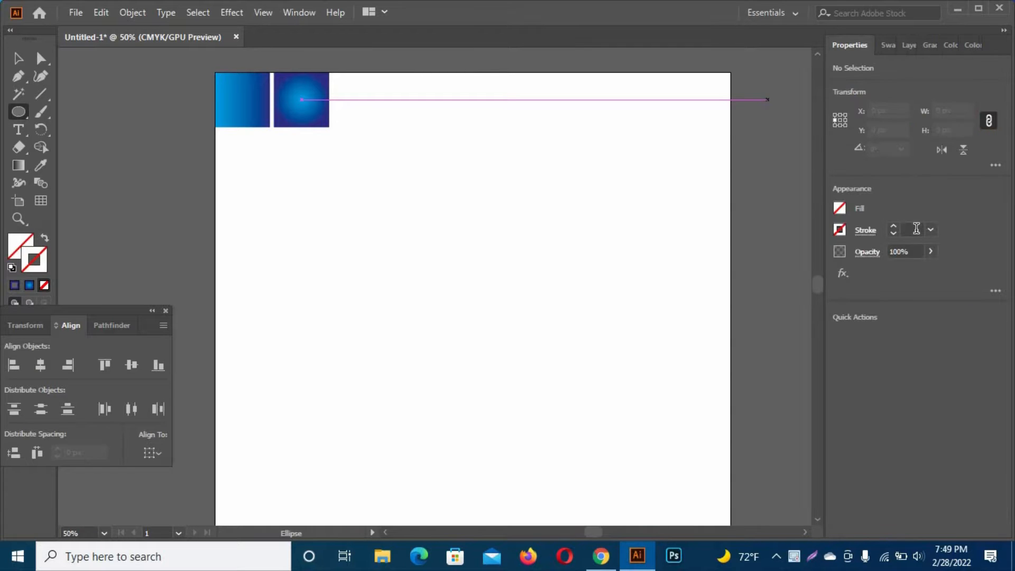
pyautogui.click(893, 227)
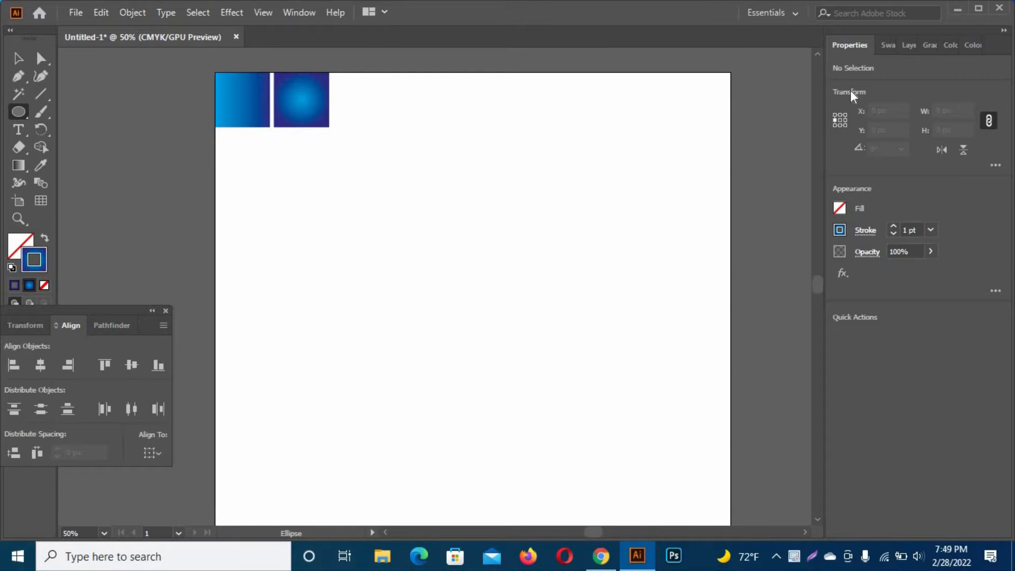
pyautogui.click(888, 46)
pyautogui.click(881, 91)
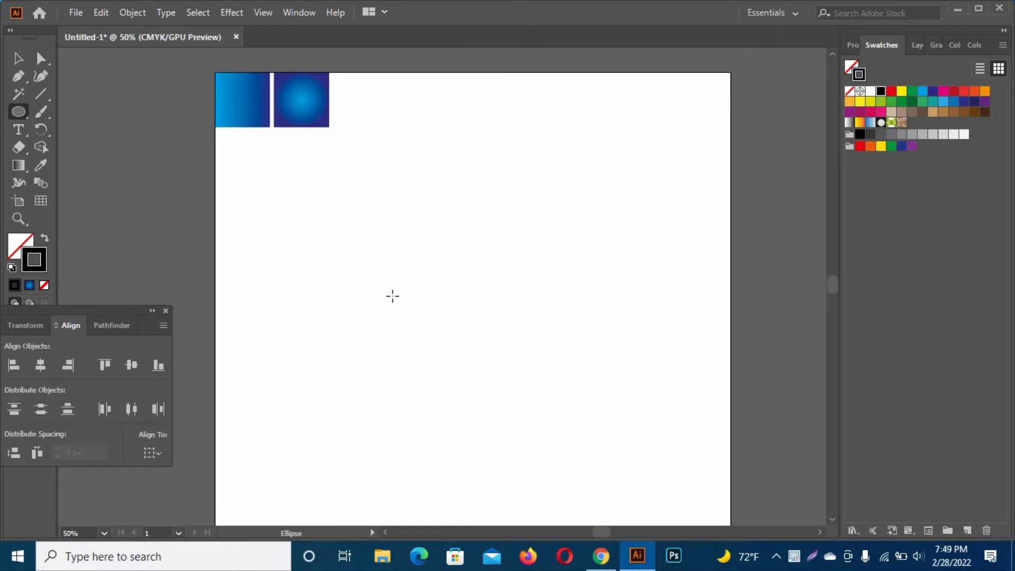
# Draw a circle in the upper middle of the artboard and move it slightly down and to the right.
pyautogui.moveTo(445, 213); pyautogui.dragTo(494, 301)
pyautogui.click(17, 58)
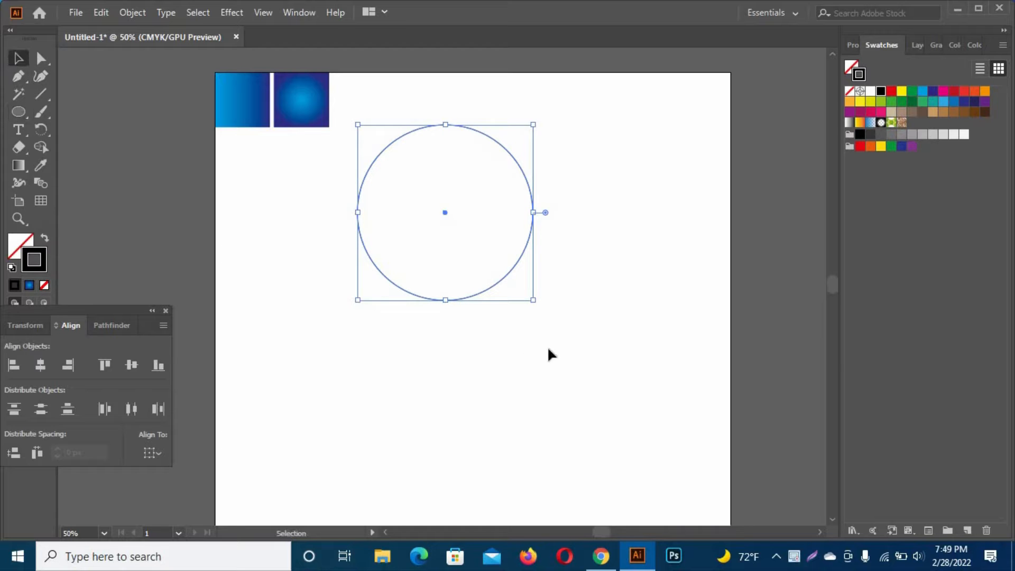
pyautogui.click(548, 353)
pyautogui.moveTo(502, 280); pyautogui.dragTo(525, 321)
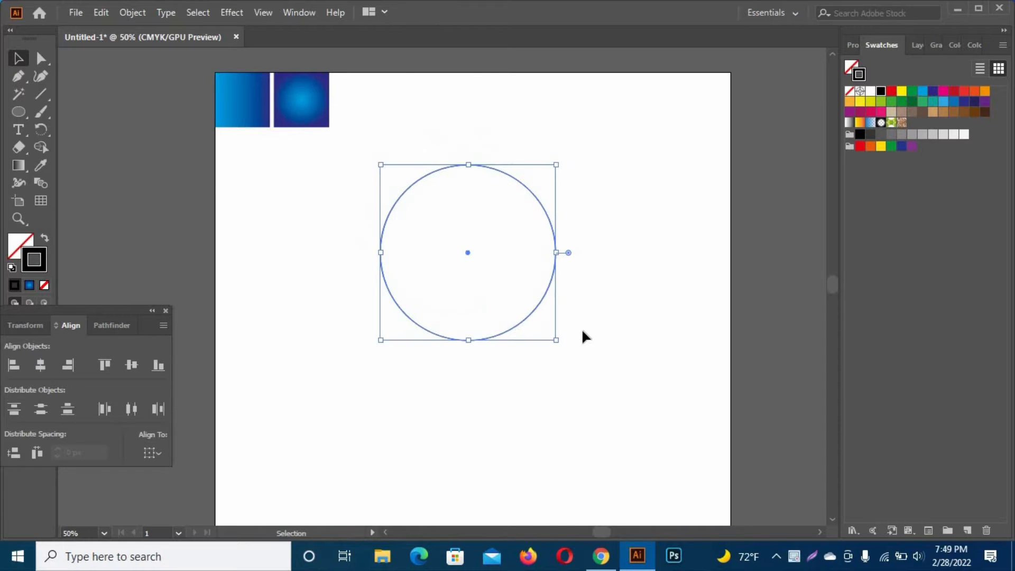
pyautogui.click(582, 331)
# Duplicate the circle in place and scale the copy about its centre to about 188 px in diameter.
pyautogui.click(542, 304)
pyautogui.click(100, 12)
pyautogui.click(126, 87)
pyautogui.click(79, 13)
pyautogui.click(98, 12)
pyautogui.click(97, 12)
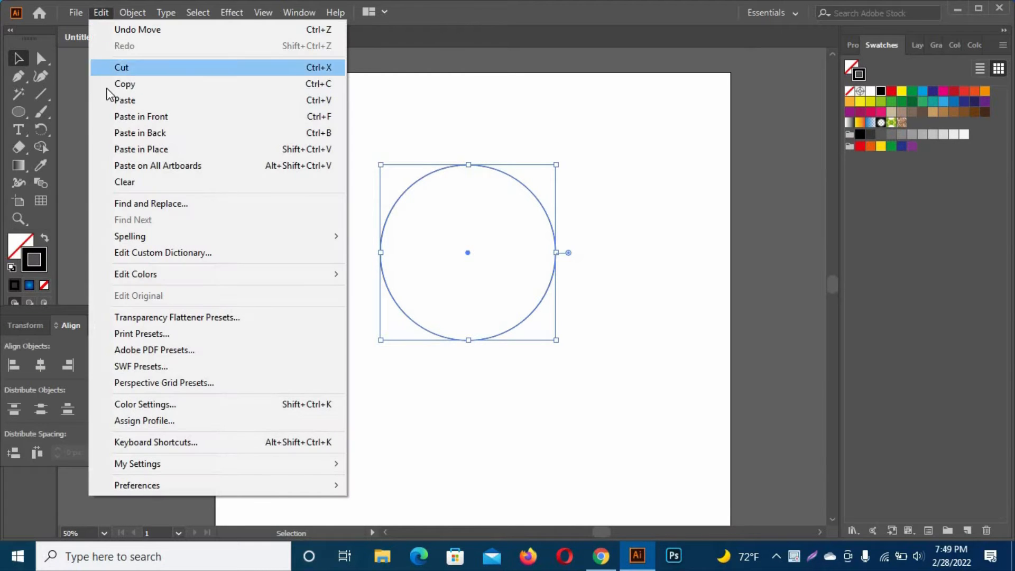
pyautogui.click(132, 149)
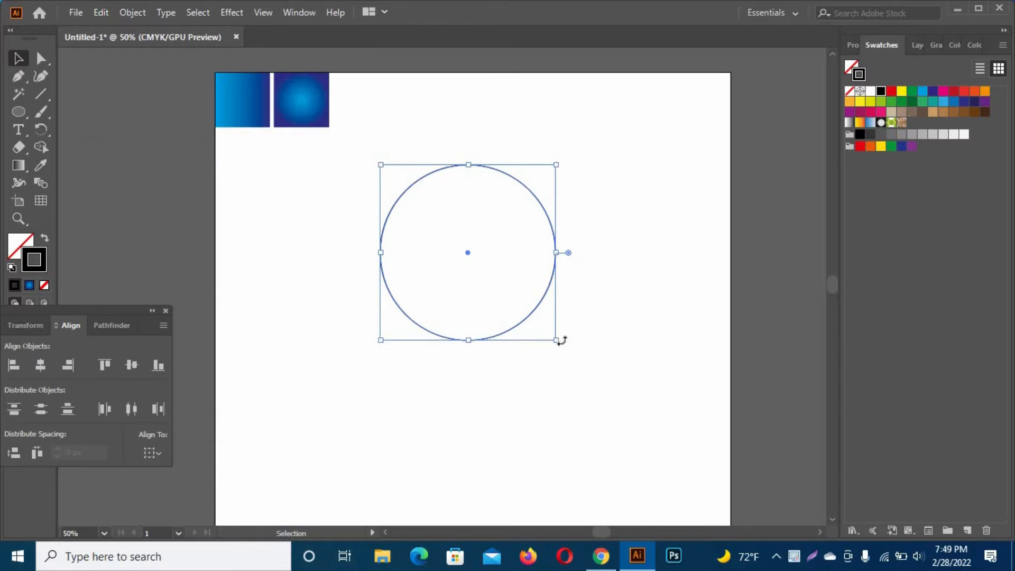
pyautogui.moveTo(556, 340); pyautogui.dragTo(517, 301)
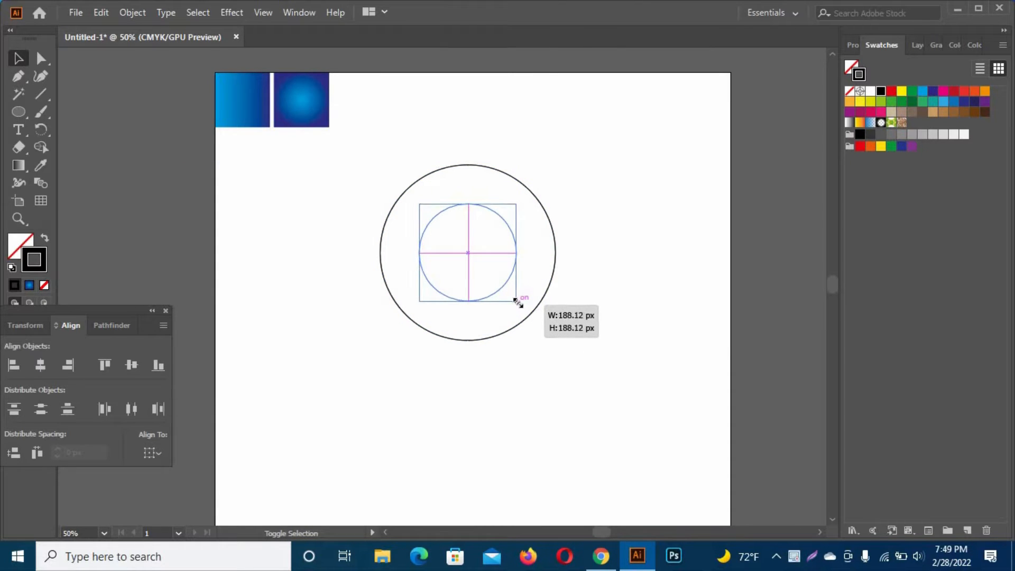
pyautogui.click(616, 344)
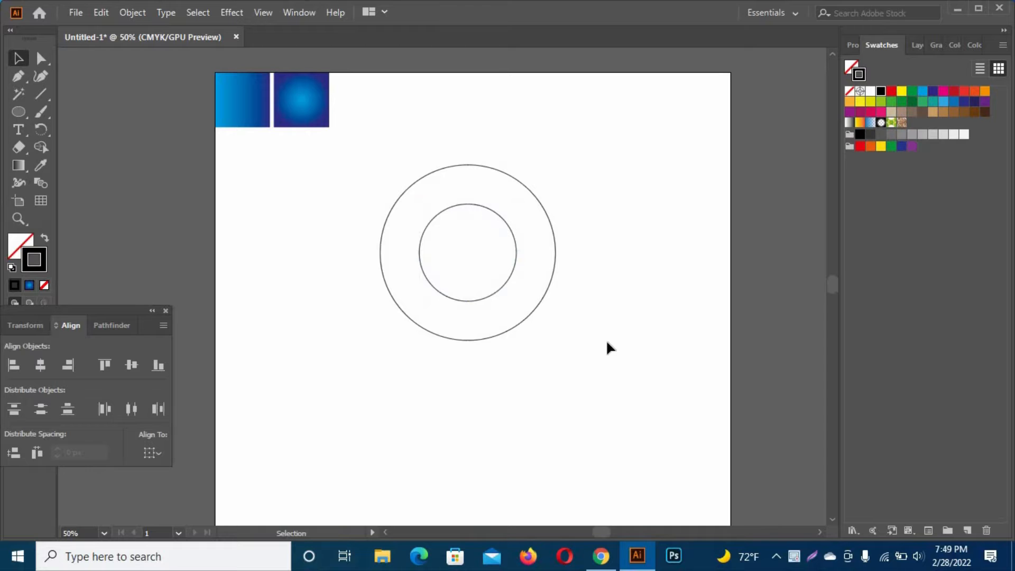
# Duplicate the inner circle in place and enlarge the copy proportionally toward the upper right until it reaches the outer circle's top and right extents.
pyautogui.click(513, 274)
pyautogui.click(99, 13)
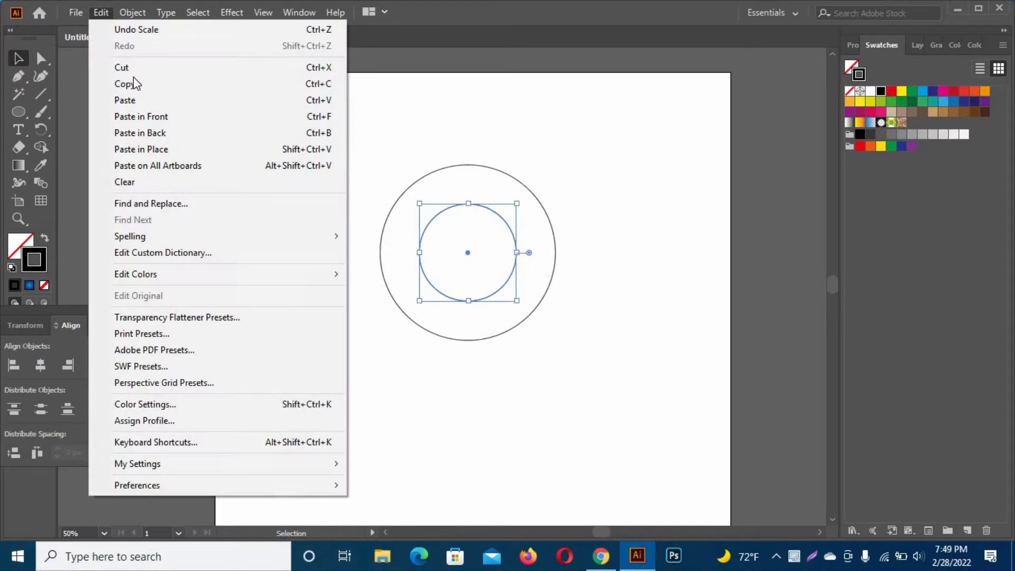
pyautogui.click(135, 83)
pyautogui.click(107, 12)
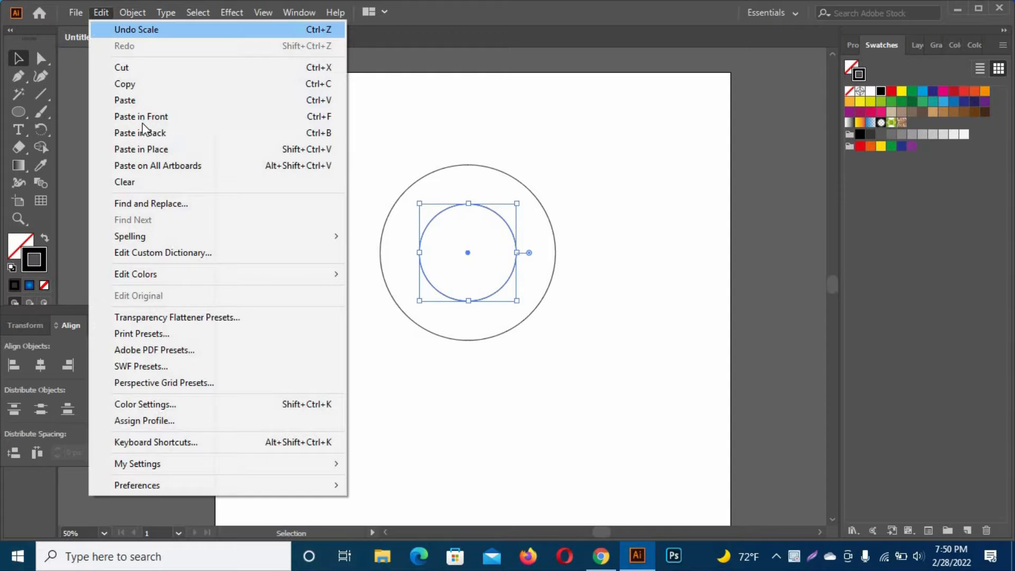
pyautogui.click(158, 149)
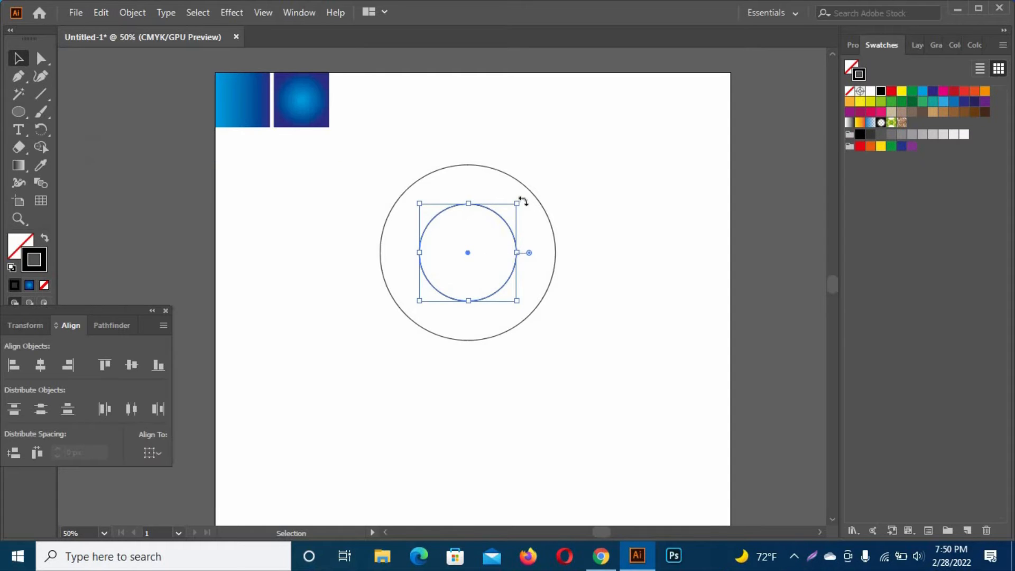
pyautogui.moveTo(519, 202); pyautogui.dragTo(629, 169)
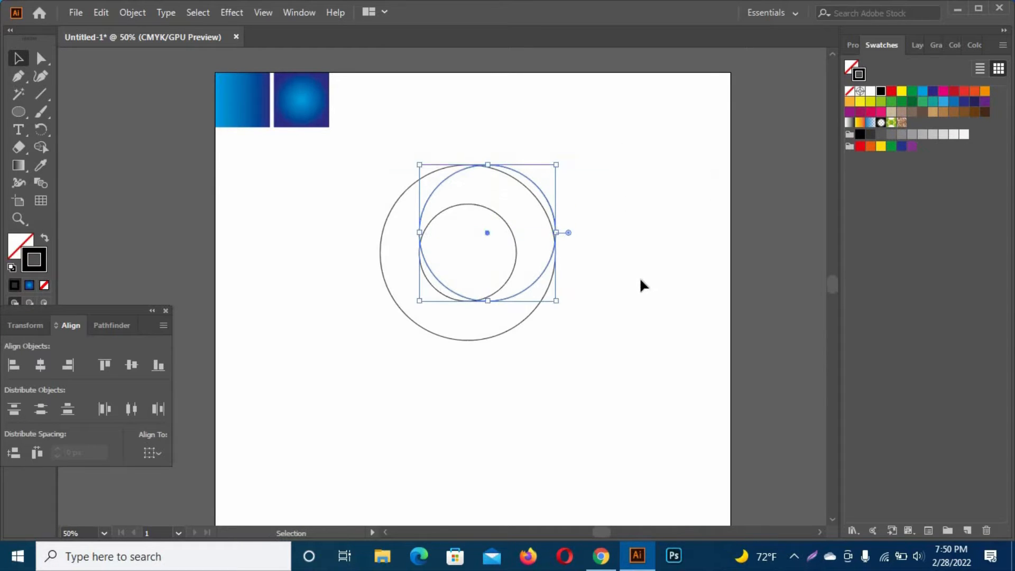
pyautogui.click(639, 277)
# Duplicate the inner circle in place again and enlarge this copy proportionally toward the lower right to the outer circle's bottom and right extents.
pyautogui.click(459, 300)
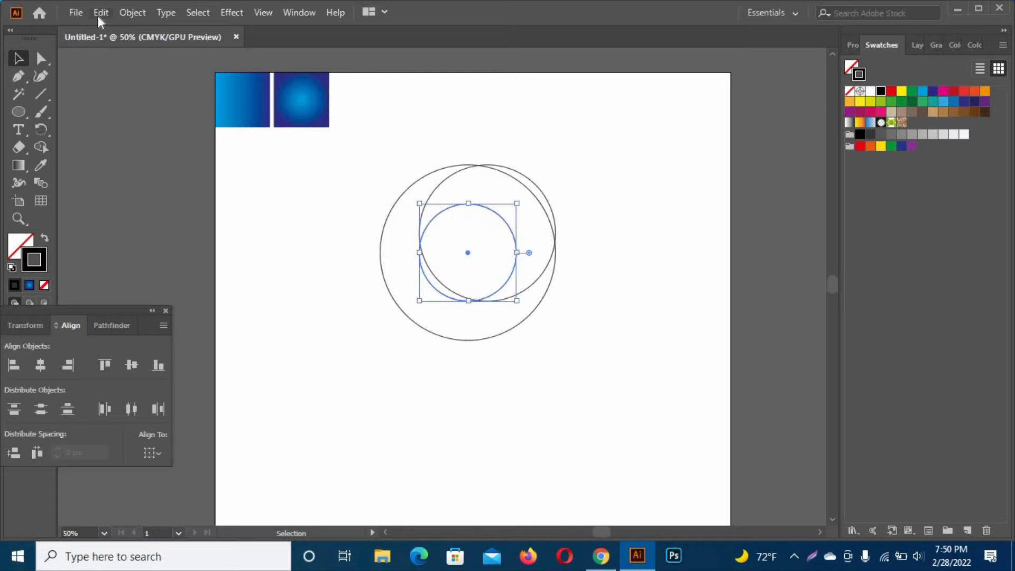
pyautogui.click(98, 13)
pyautogui.click(100, 6)
pyautogui.click(100, 11)
pyautogui.click(140, 149)
pyautogui.moveTo(520, 302); pyautogui.dragTo(558, 358)
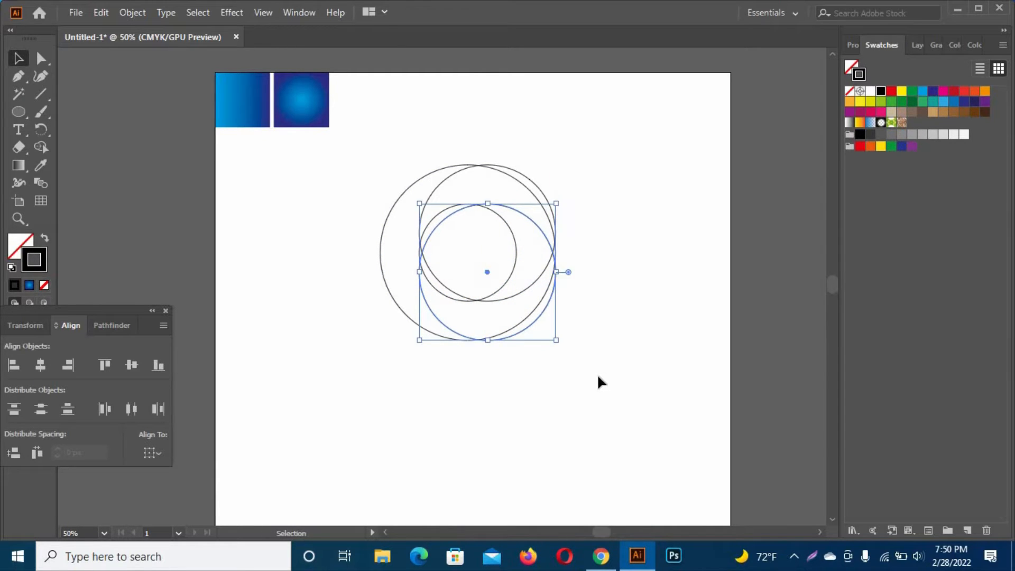
pyautogui.click(598, 373)
# Align all four circles to the selection on their horizontal centres.
pyautogui.moveTo(611, 399); pyautogui.dragTo(628, 427)
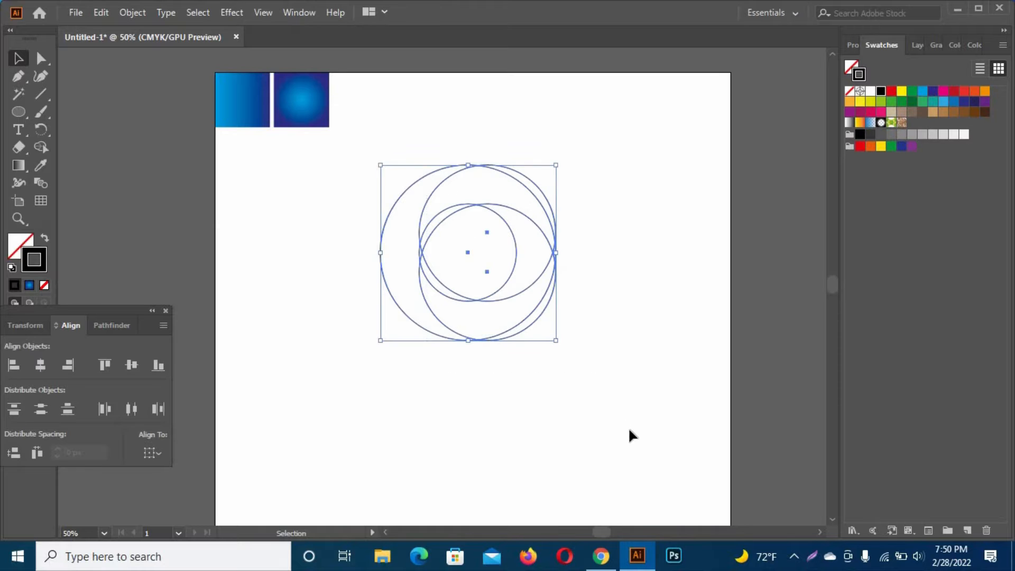
pyautogui.click(155, 453)
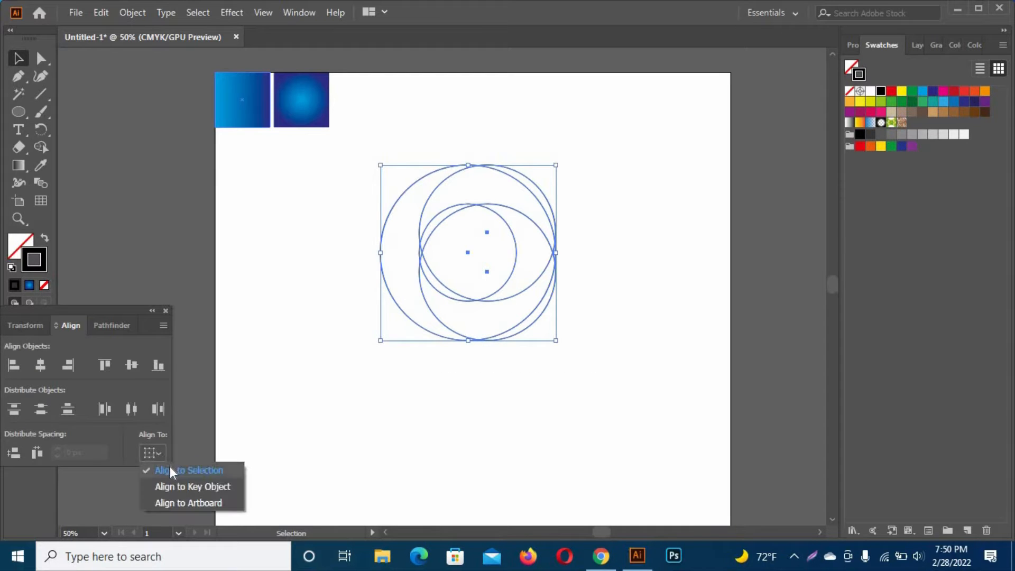
pyautogui.click(153, 470)
pyautogui.click(36, 364)
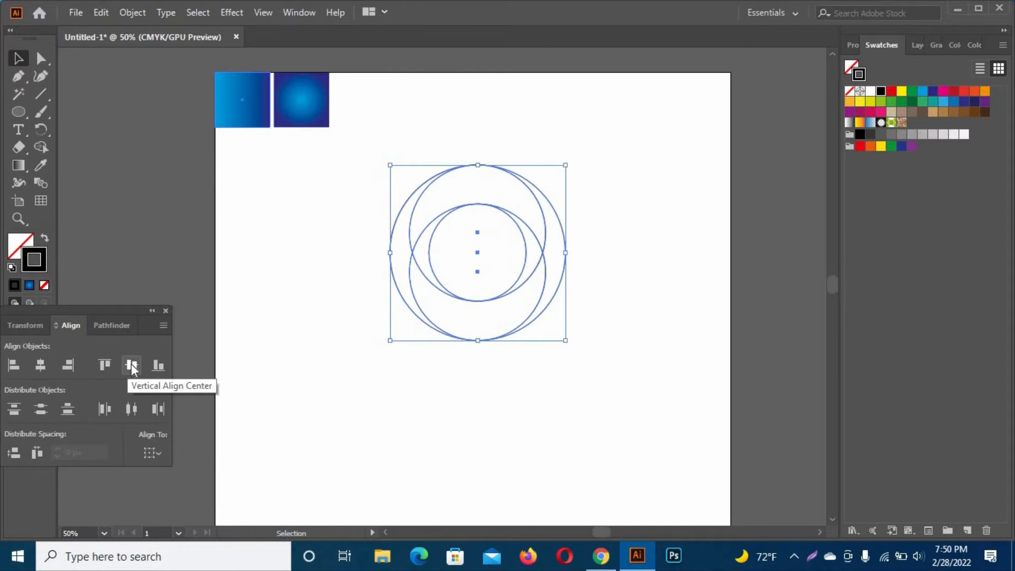
pyautogui.click(364, 357)
pyautogui.moveTo(386, 130); pyautogui.dragTo(594, 353)
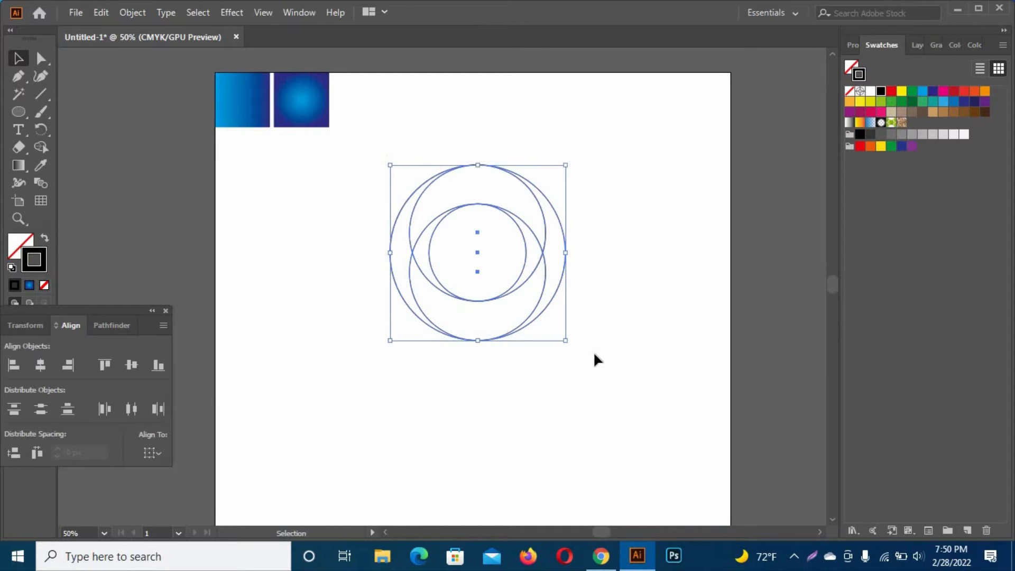
pyautogui.click(432, 370)
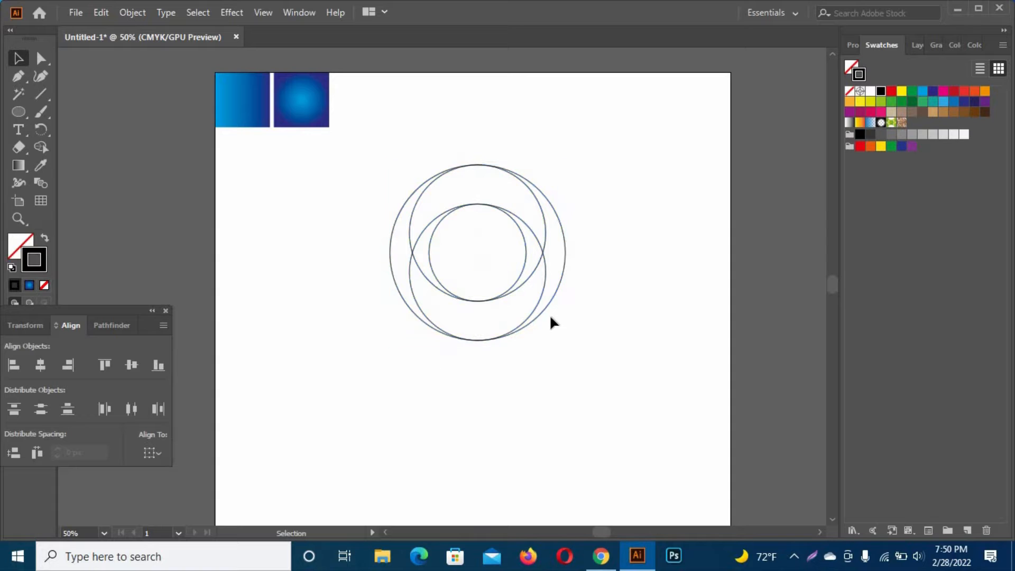
# Duplicate the outer circle in place and shrink the copy proportionally from its right side until it meets the inner circle's right edge.
pyautogui.click(543, 275)
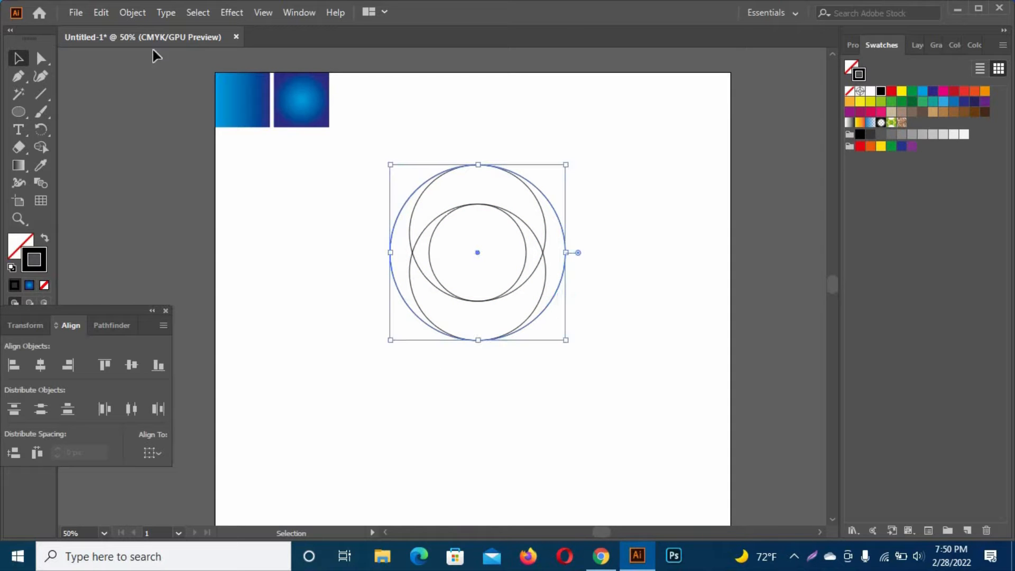
pyautogui.click(103, 16)
pyautogui.click(120, 85)
pyautogui.click(91, 12)
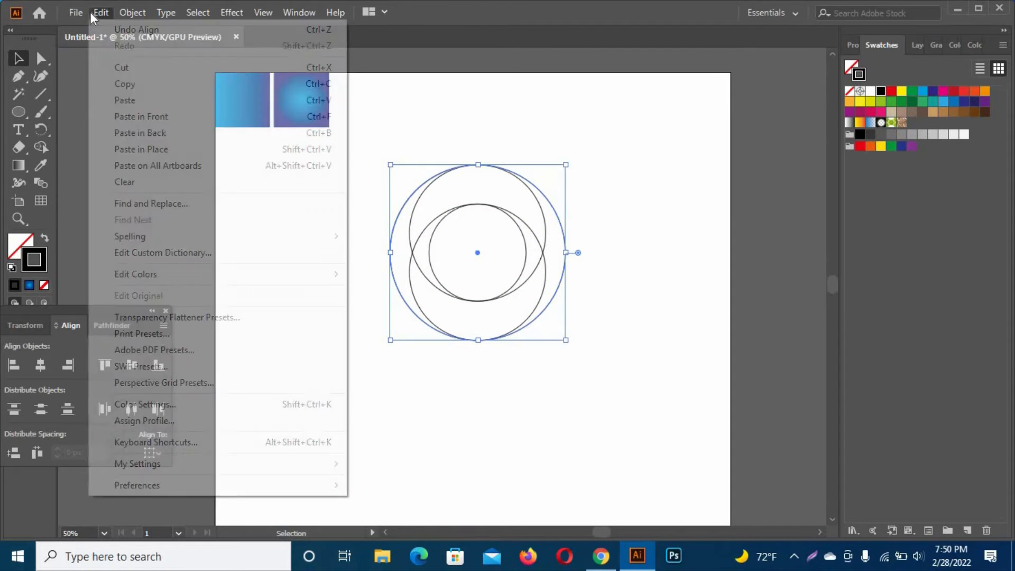
pyautogui.click(139, 148)
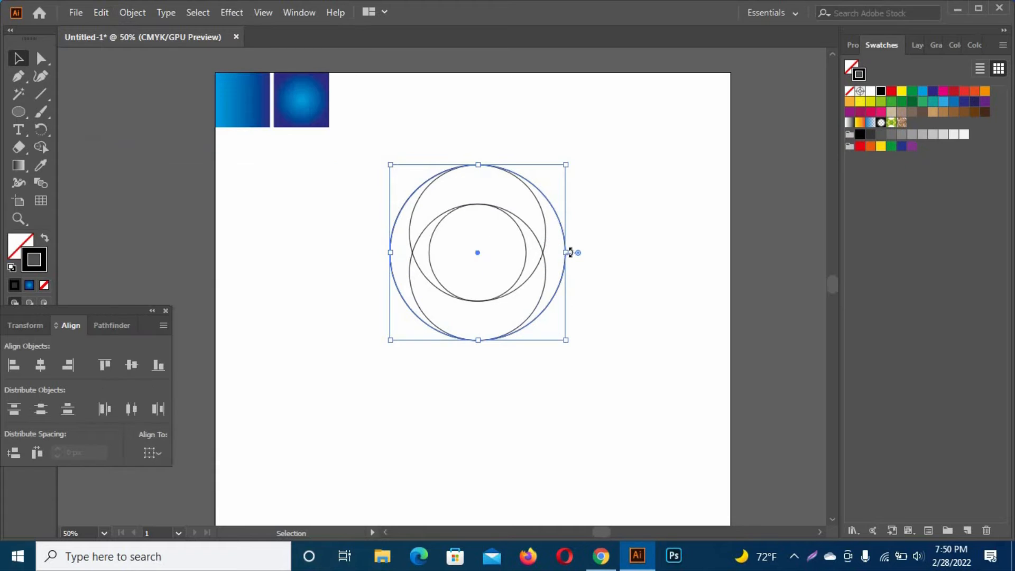
pyautogui.moveTo(566, 253); pyautogui.dragTo(530, 255)
pyautogui.click(649, 257)
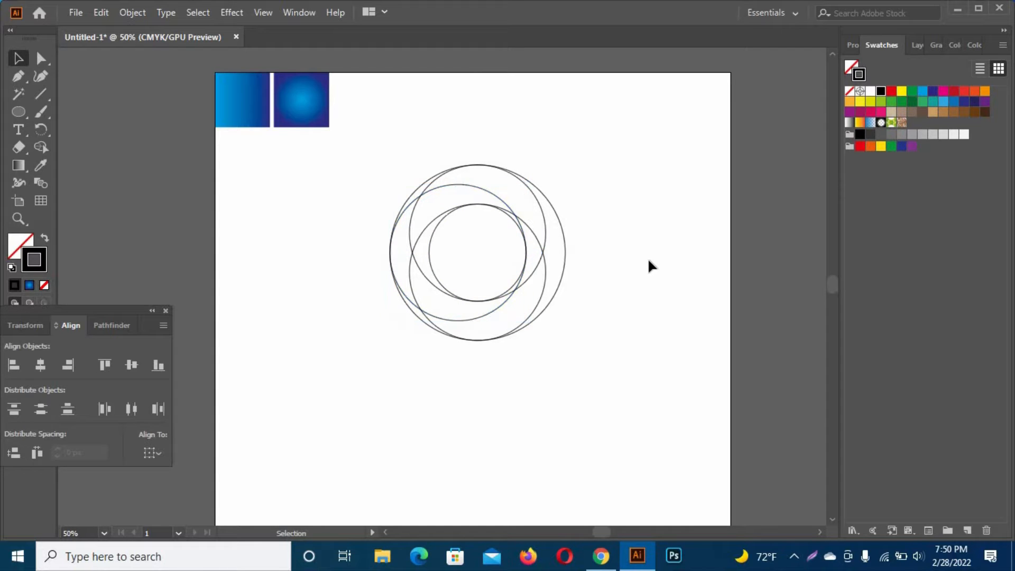
# Group all the overlapping circles.
pyautogui.moveTo(379, 128); pyautogui.dragTo(651, 391)
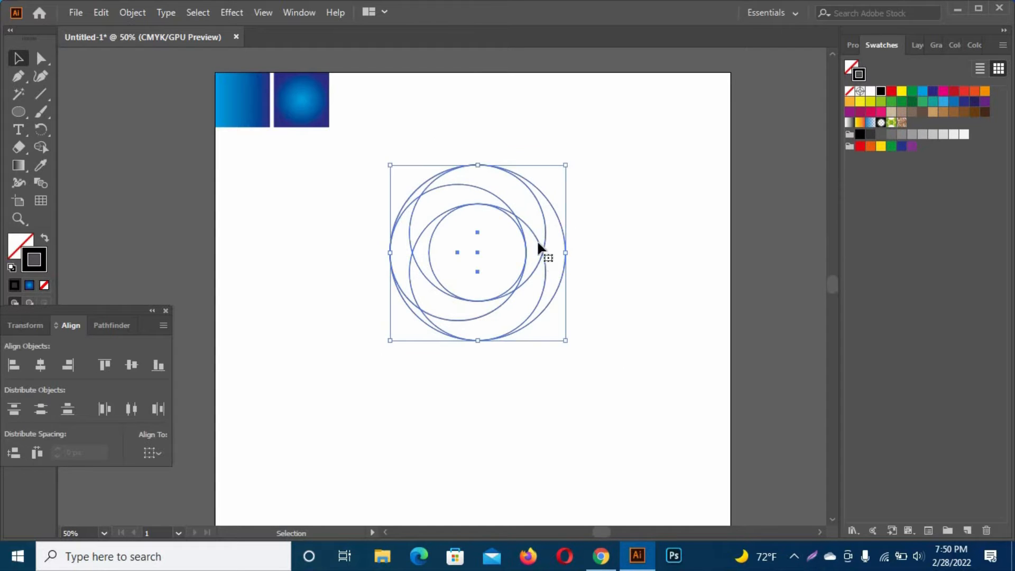
pyautogui.rightClick(532, 222)
pyautogui.click(567, 312)
pyautogui.click(594, 269)
pyautogui.click(527, 254)
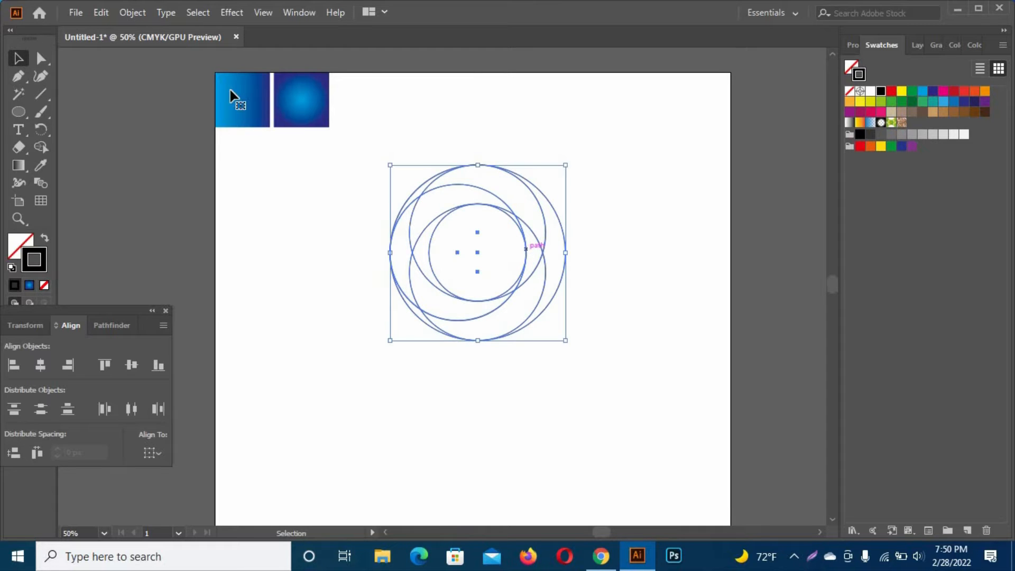
# Duplicate the circle group in place and move the copy straight down until its outer circle touches the upper group's inner circle.
pyautogui.click(101, 12)
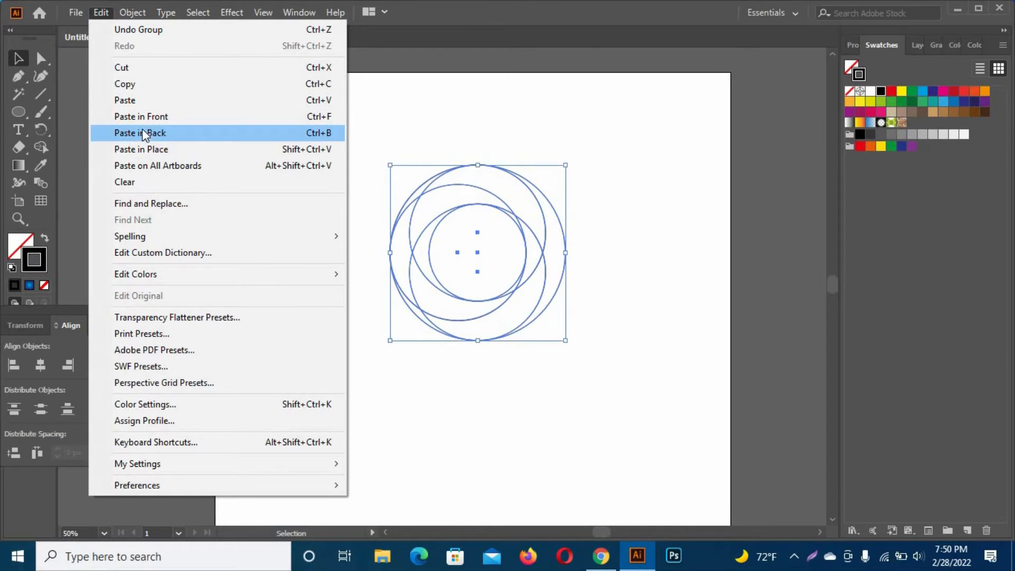
pyautogui.click(141, 82)
pyautogui.click(101, 12)
pyautogui.click(159, 151)
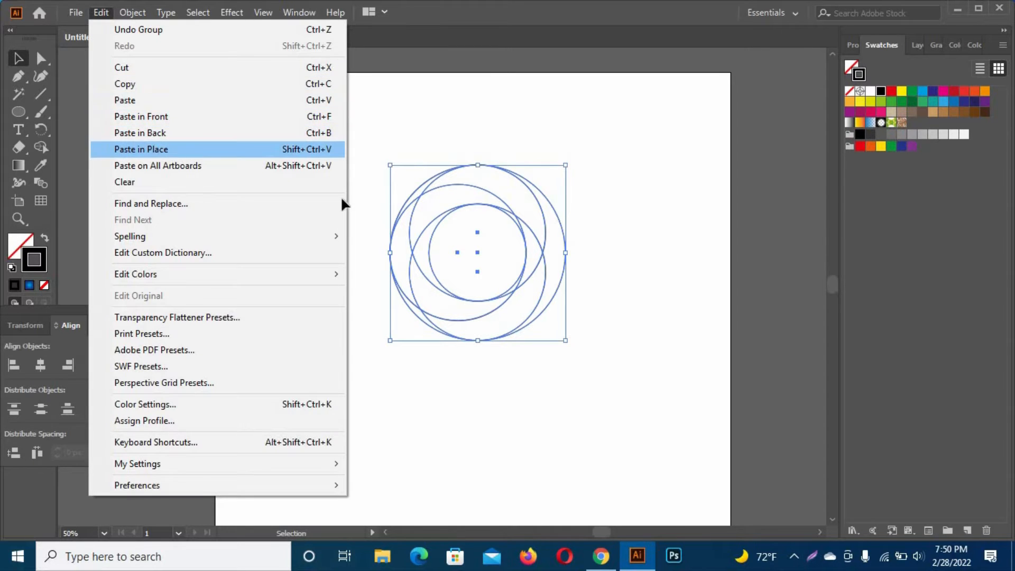
pyautogui.scroll(-1, 588, 272)
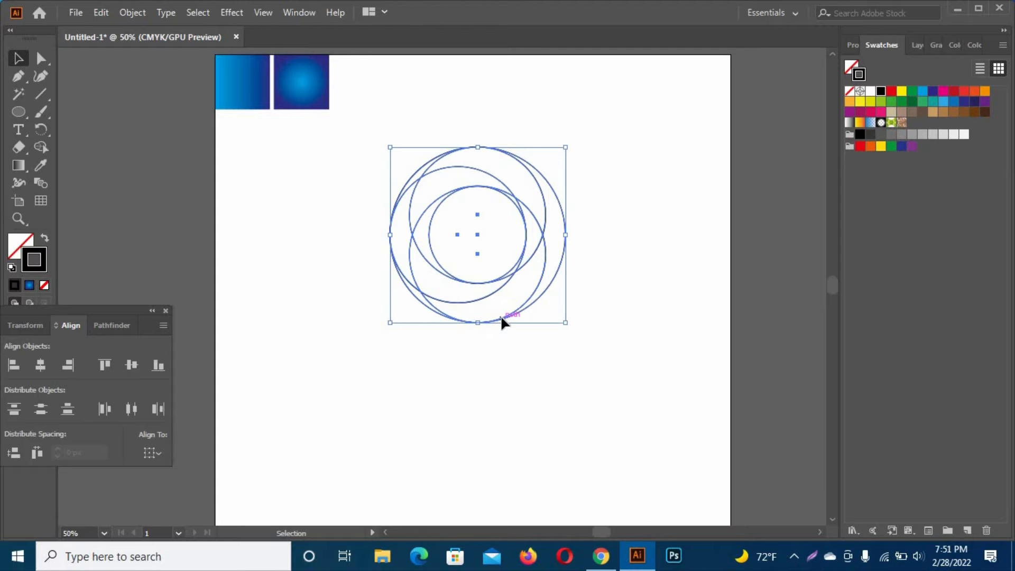
pyautogui.moveTo(501, 317); pyautogui.dragTo(506, 454)
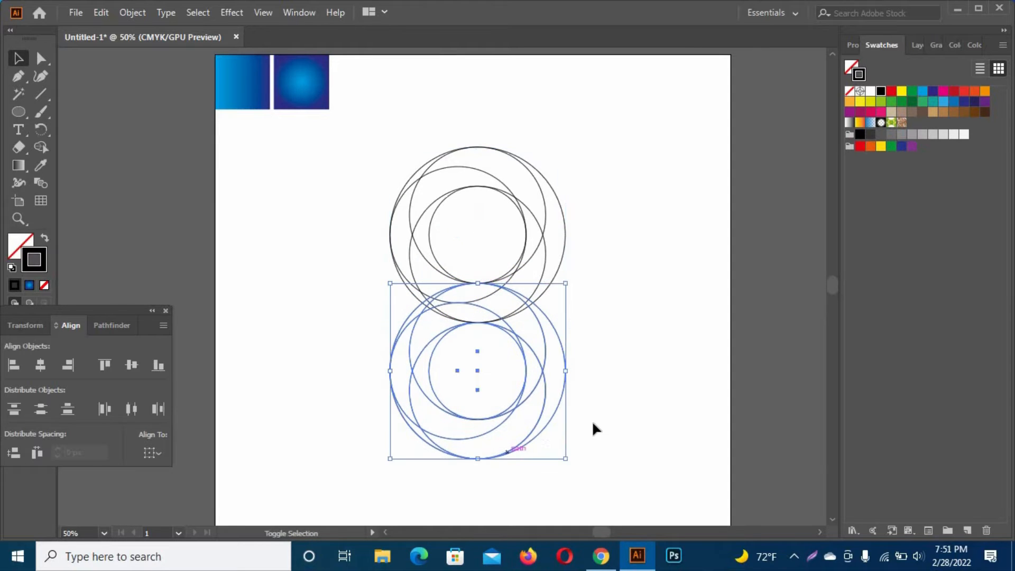
pyautogui.click(661, 369)
# Rotate the lower circle group by 180 degrees.
pyautogui.click(559, 345)
pyautogui.moveTo(572, 282); pyautogui.dragTo(573, 282)
pyautogui.moveTo(584, 335); pyautogui.dragTo(505, 467)
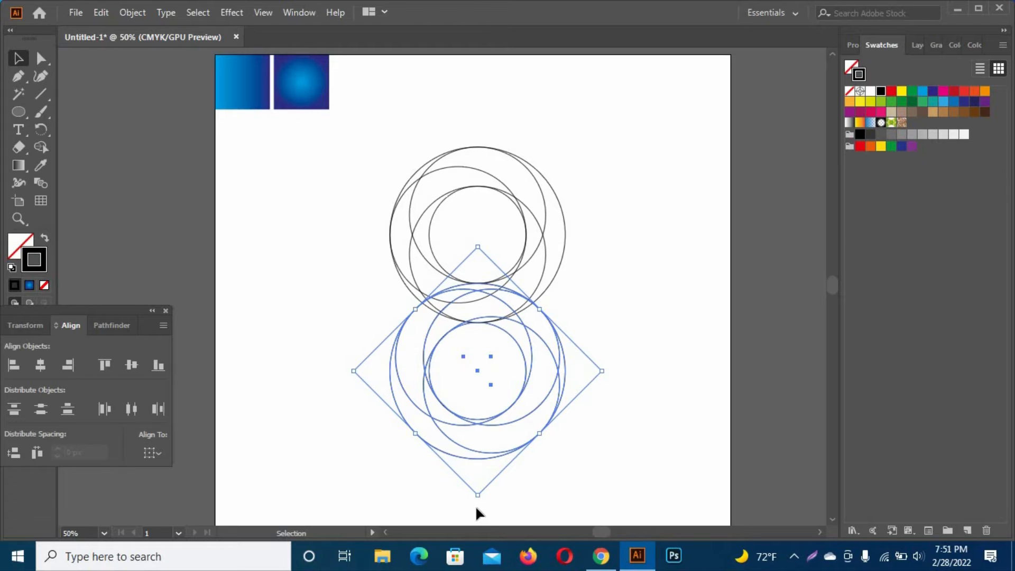
pyautogui.moveTo(481, 500); pyautogui.dragTo(414, 471)
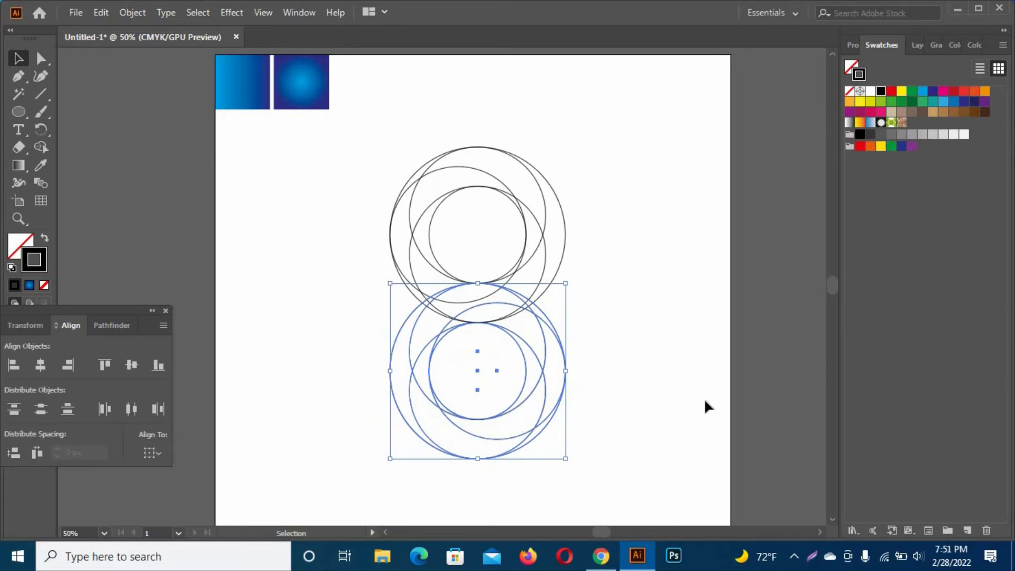
pyautogui.click(696, 392)
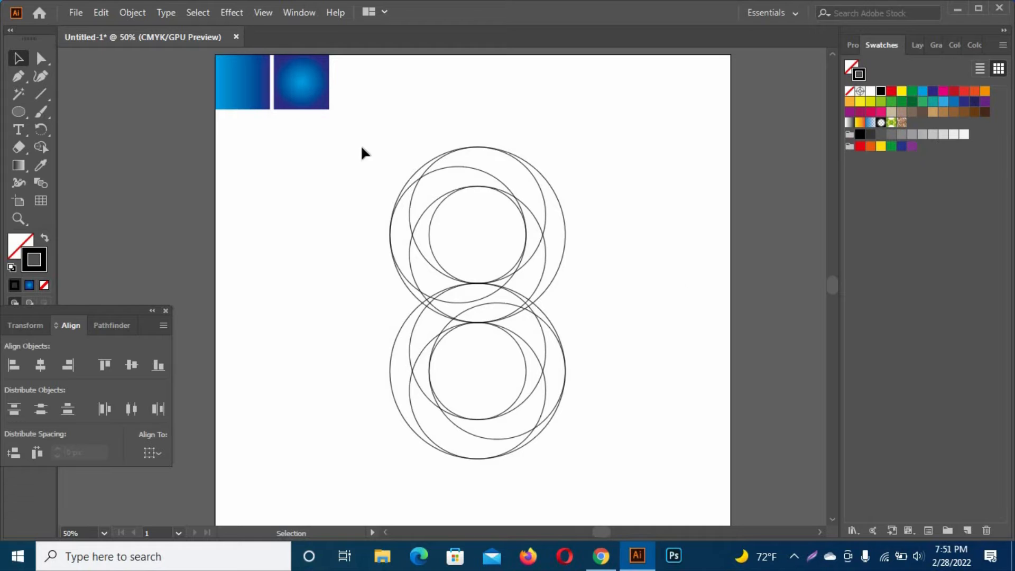
# Group the upper and lower circle groups together.
pyautogui.moveTo(344, 142); pyautogui.dragTo(643, 423)
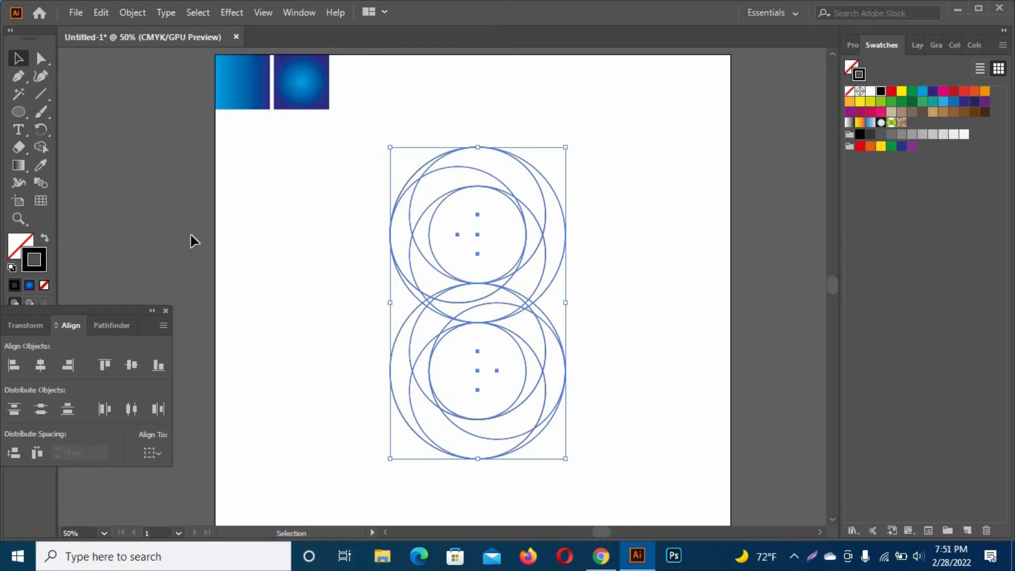
pyautogui.rightClick(406, 297)
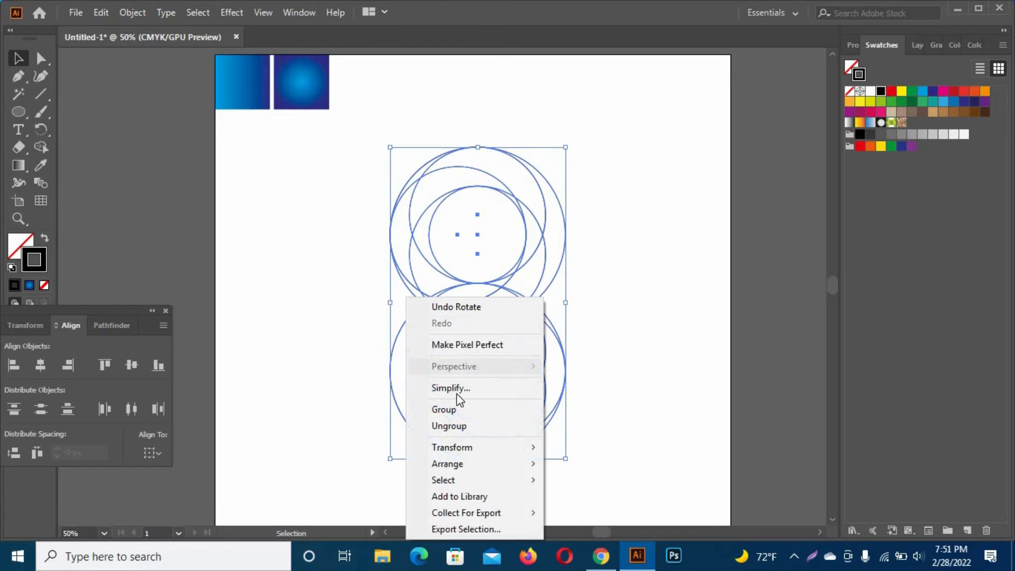
pyautogui.click(455, 410)
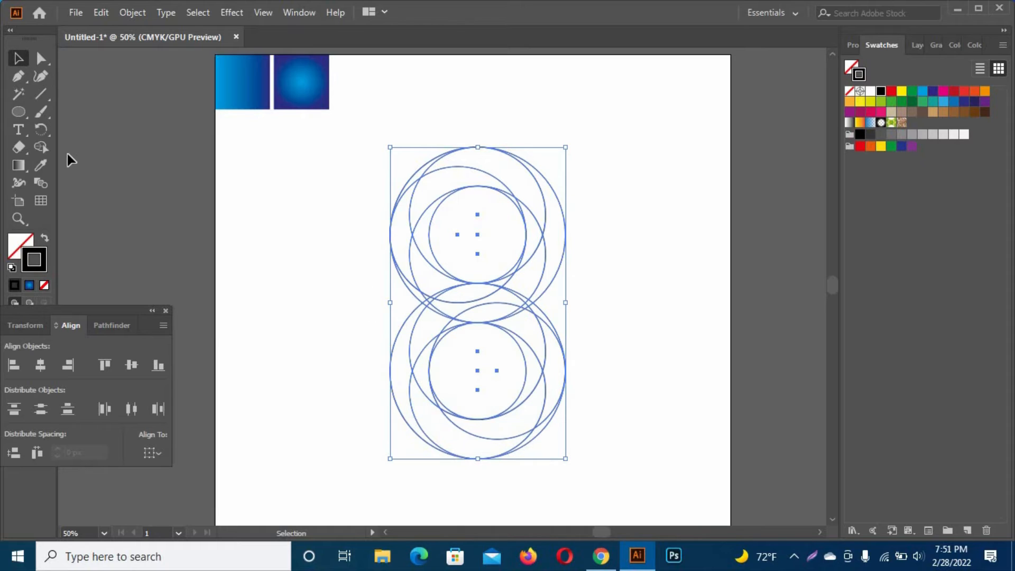
# Merge the regions of the S-shaped band from the upper ring's right side to the lower ring's left side using Shape Builder.
pyautogui.moveTo(338, 170); pyautogui.dragTo(640, 408)
pyautogui.click(44, 151)
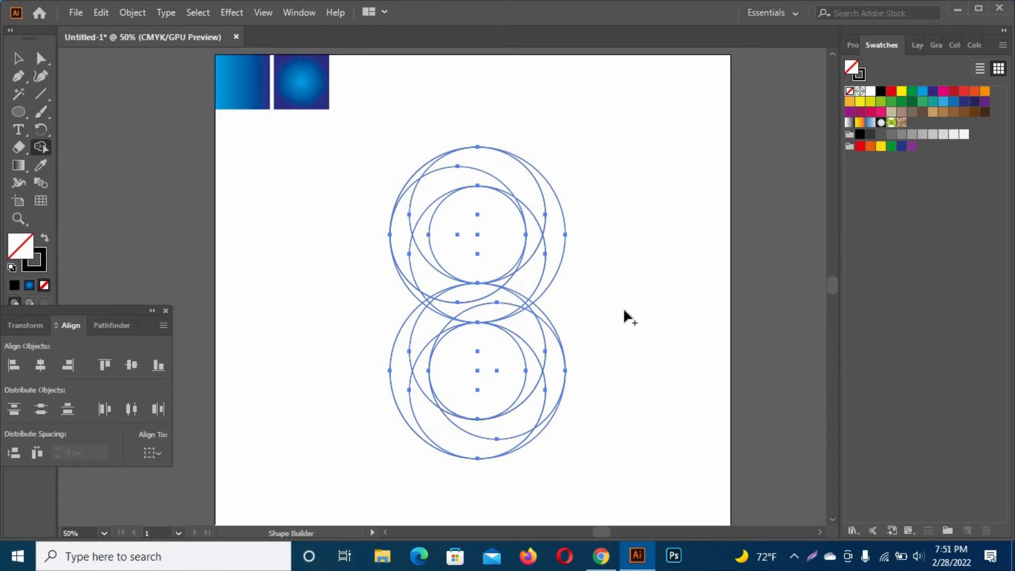
pyautogui.scroll(1, 624, 310)
pyautogui.scroll(1, 624, 311)
pyautogui.scroll(-1, 624, 310)
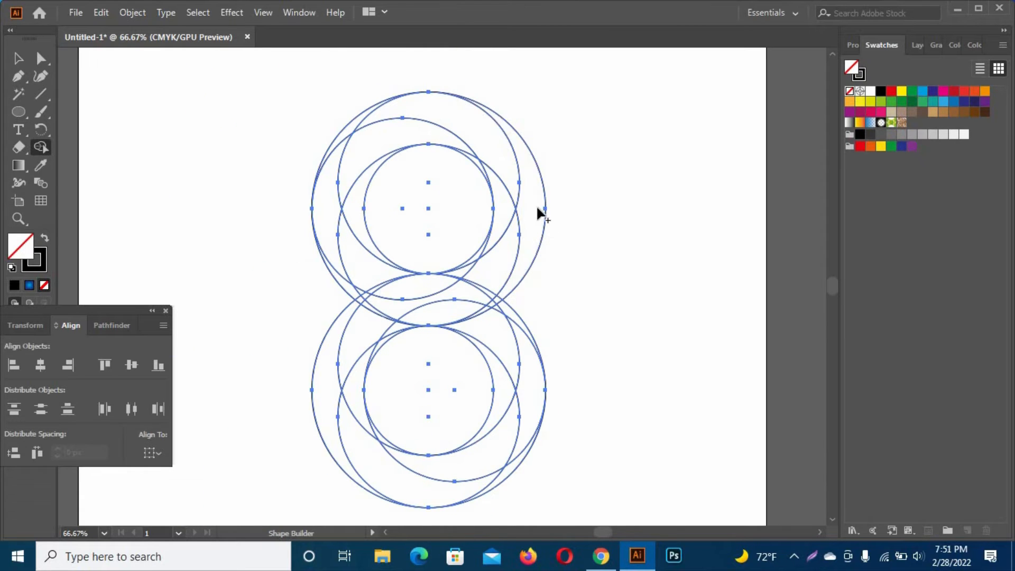
pyautogui.moveTo(532, 191)
pyautogui.mouseDown()
pyautogui.moveTo(502, 286)
pyautogui.moveTo(471, 315)
pyautogui.moveTo(421, 301)
pyautogui.moveTo(461, 282)
pyautogui.moveTo(371, 291)
pyautogui.moveTo(359, 304)
pyautogui.moveTo(403, 321)
pyautogui.moveTo(385, 326)
pyautogui.moveTo(398, 331)
pyautogui.moveTo(438, 303)
pyautogui.mouseUp()
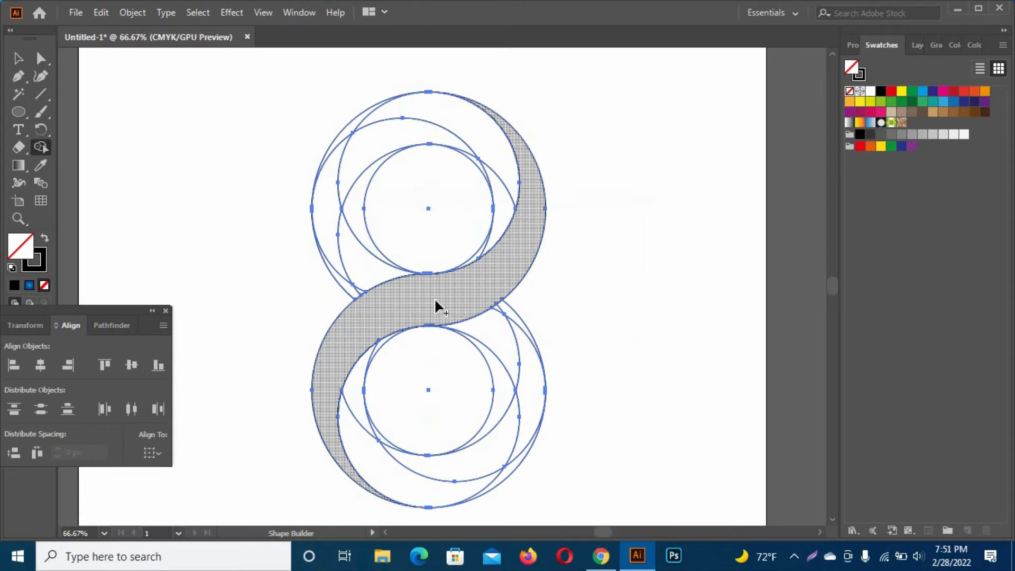
# Set the fill to black and apply it to the merged S-shaped band with Shape Builder.
pyautogui.click(880, 93)
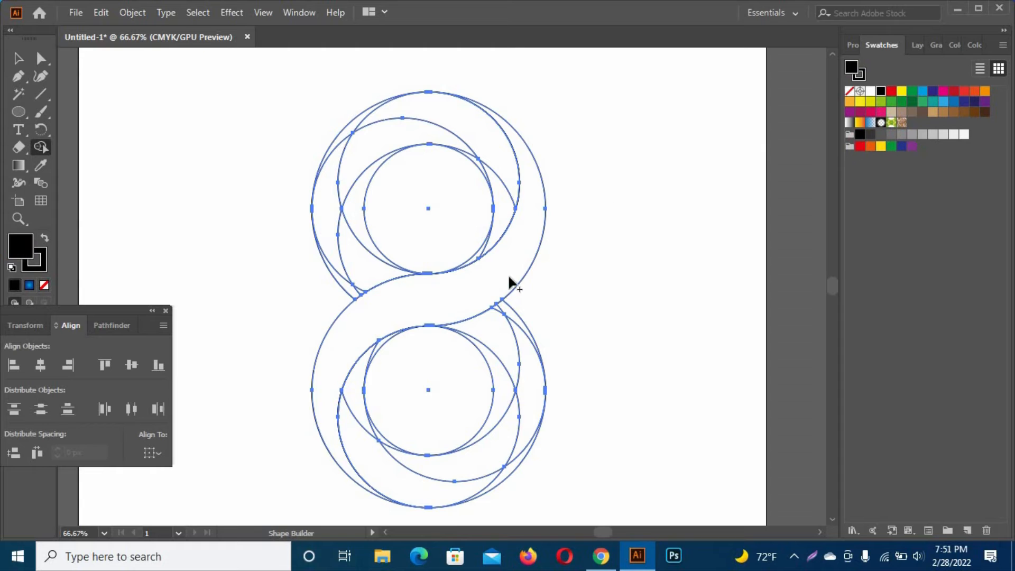
pyautogui.click(476, 315)
pyautogui.scroll(1, 476, 315)
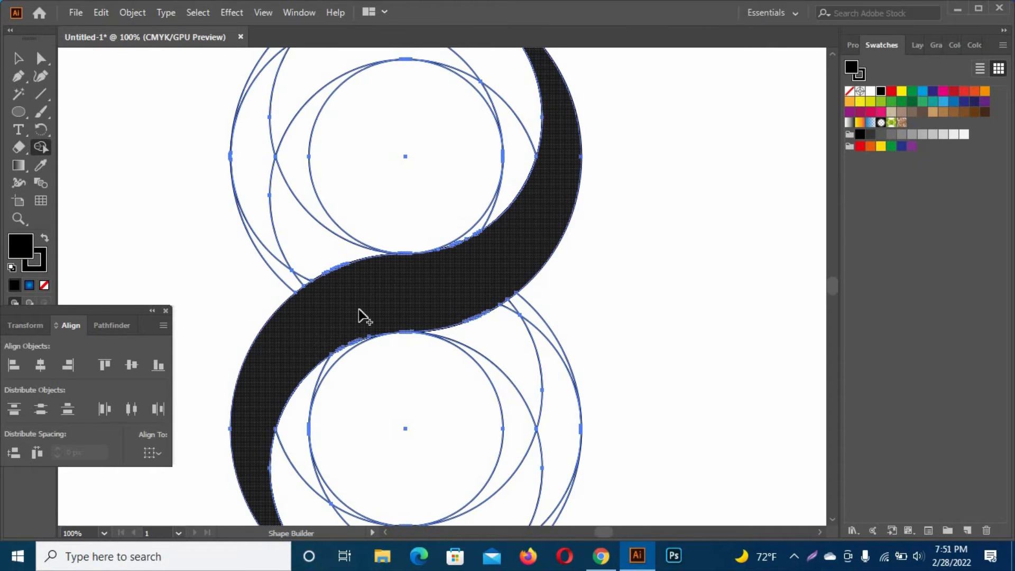
pyautogui.scroll(3, 455, 259)
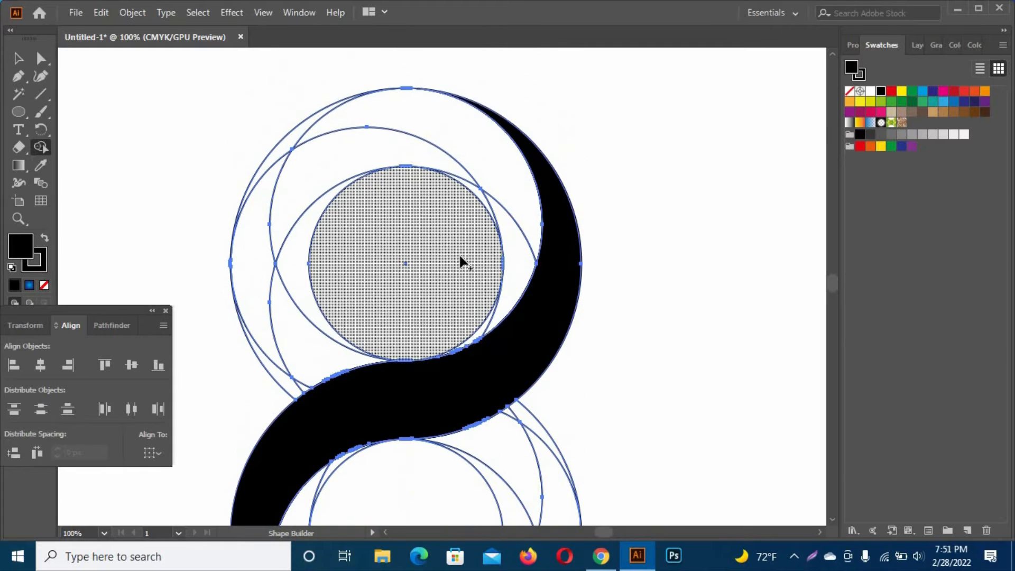
# Merge the upper ring's inner left crescent, and separately the wider crescent sweeping around it and over the hole, into black shapes.
pyautogui.scroll(-7, 457, 259)
pyautogui.scroll(7, 459, 262)
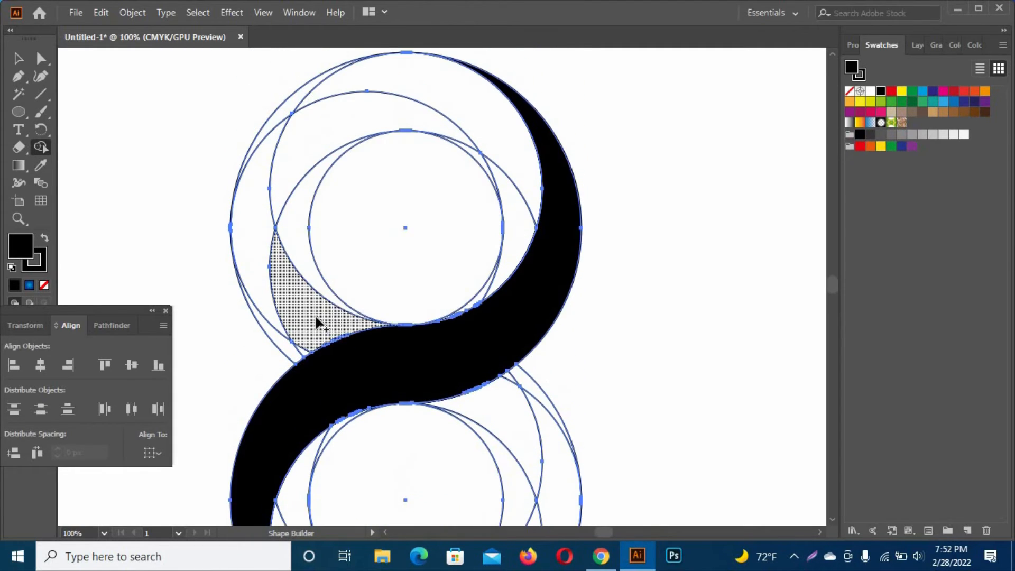
pyautogui.moveTo(316, 317)
pyautogui.mouseDown()
pyautogui.moveTo(303, 349)
pyautogui.moveTo(300, 315)
pyautogui.mouseUp()
pyautogui.moveTo(292, 244); pyautogui.dragTo(294, 233)
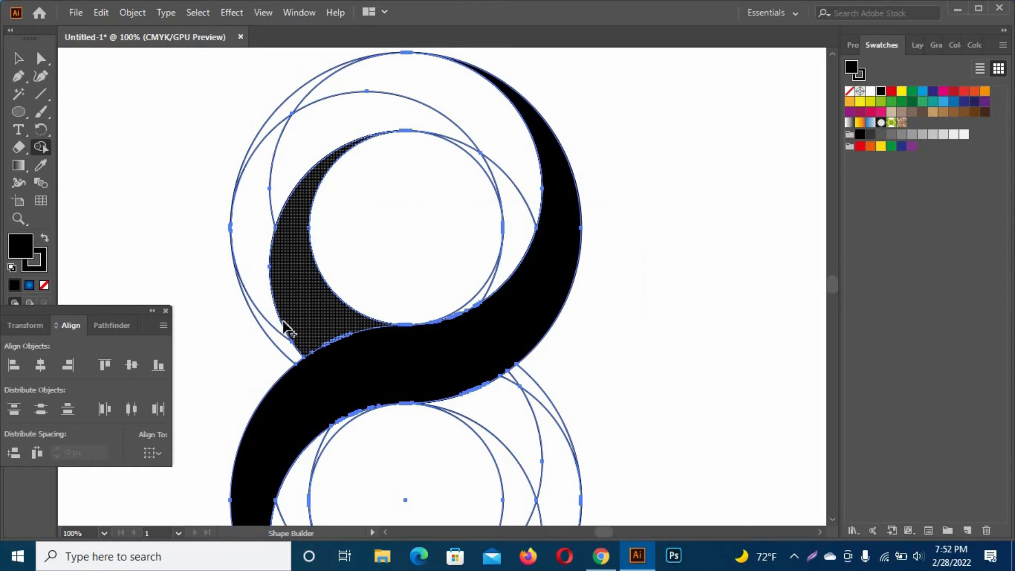
pyautogui.moveTo(271, 294)
pyautogui.mouseDown()
pyautogui.moveTo(259, 229)
pyautogui.moveTo(285, 153)
pyautogui.mouseUp()
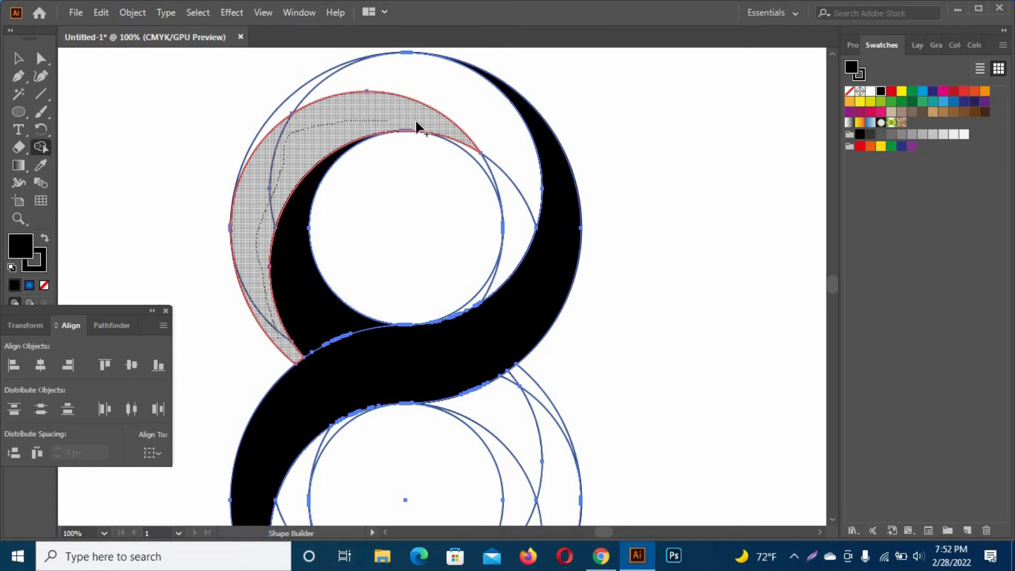
pyautogui.moveTo(469, 146); pyautogui.dragTo(464, 142)
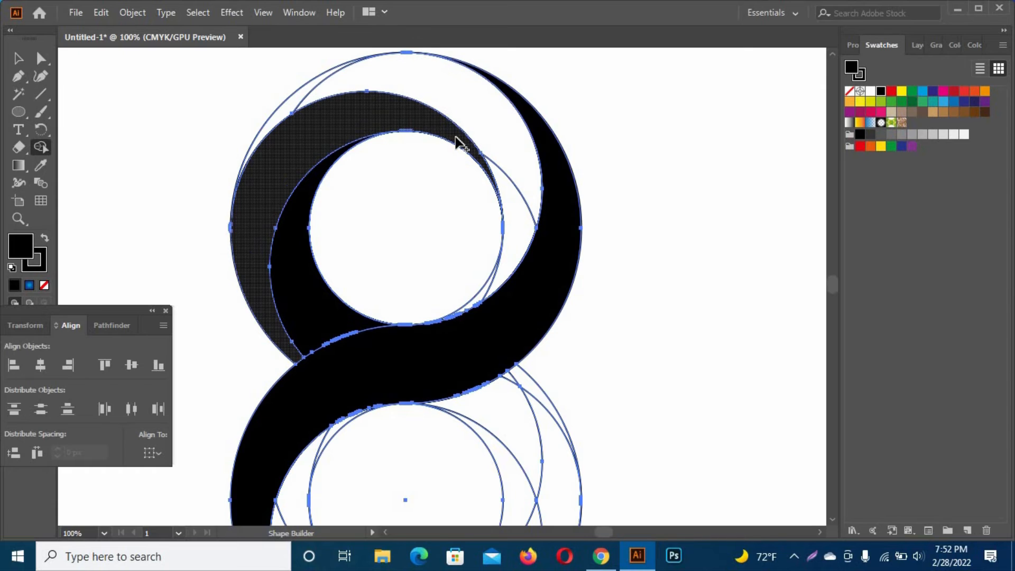
# Merge the upper ring's remaining regions, from the outer left sliver over the top and down the hole's right side, into one black shape.
pyautogui.scroll(1, 460, 142)
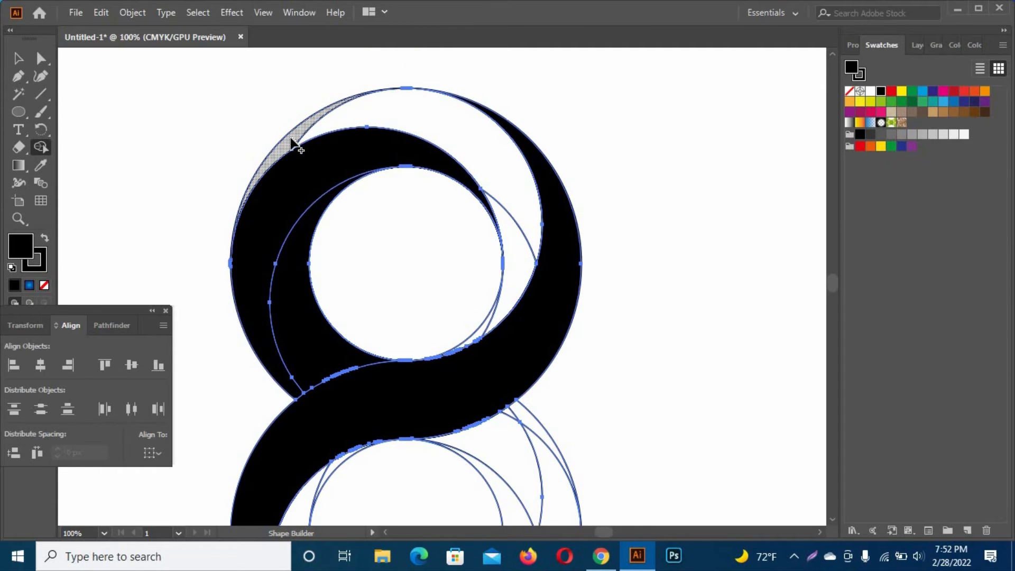
pyautogui.moveTo(295, 142)
pyautogui.mouseDown()
pyautogui.moveTo(328, 129)
pyautogui.moveTo(413, 125)
pyautogui.mouseUp()
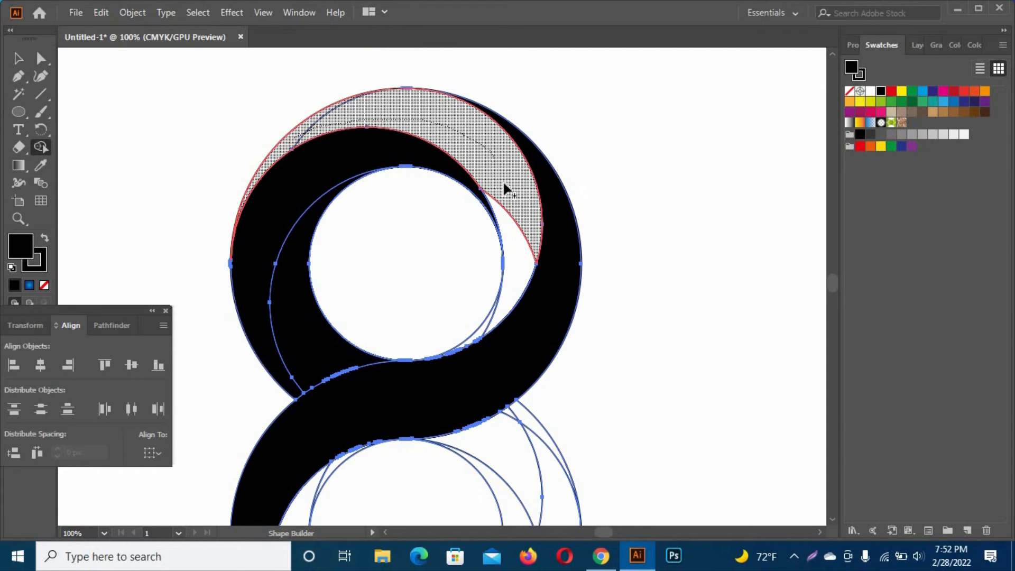
pyautogui.moveTo(512, 235)
pyautogui.mouseDown()
pyautogui.moveTo(513, 286)
pyautogui.moveTo(483, 321)
pyautogui.moveTo(492, 324)
pyautogui.mouseUp()
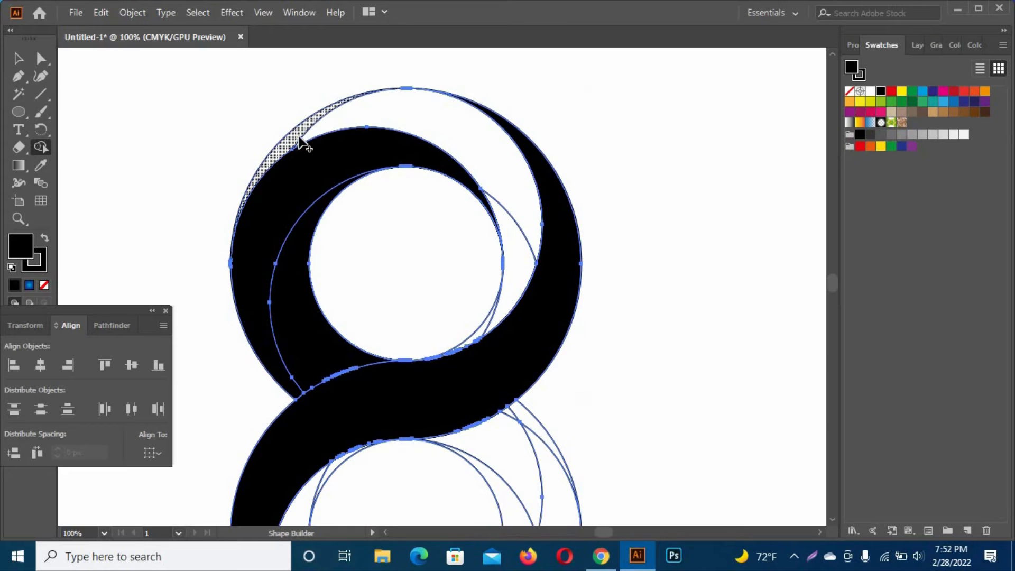
pyautogui.moveTo(302, 140)
pyautogui.mouseDown()
pyautogui.moveTo(417, 118)
pyautogui.moveTo(496, 189)
pyautogui.moveTo(512, 255)
pyautogui.mouseUp()
pyautogui.moveTo(508, 300); pyautogui.dragTo(491, 329)
# Merge the lower ring's inner right crescent, and separately the wider crescent sweeping around it and under the hole, into black shapes.
pyautogui.scroll(-6, 631, 233)
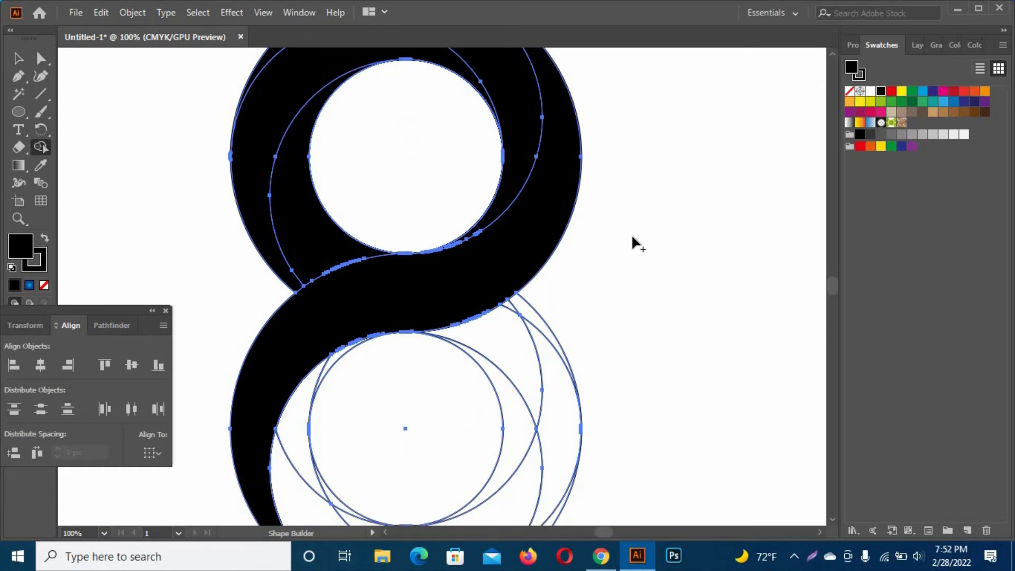
pyautogui.scroll(-1, 632, 234)
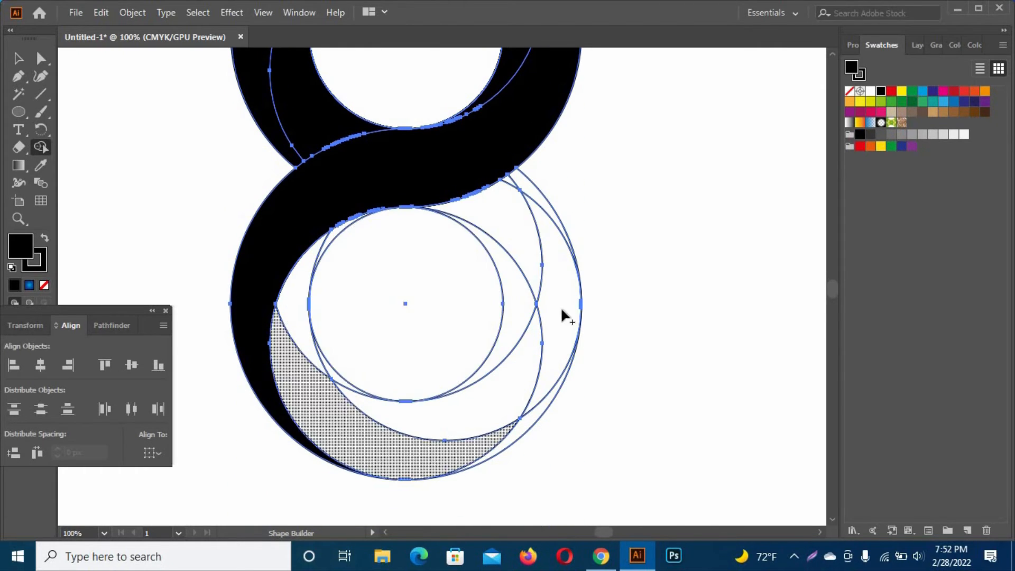
pyautogui.moveTo(511, 182)
pyautogui.mouseDown()
pyautogui.moveTo(516, 274)
pyautogui.moveTo(545, 272)
pyautogui.mouseUp()
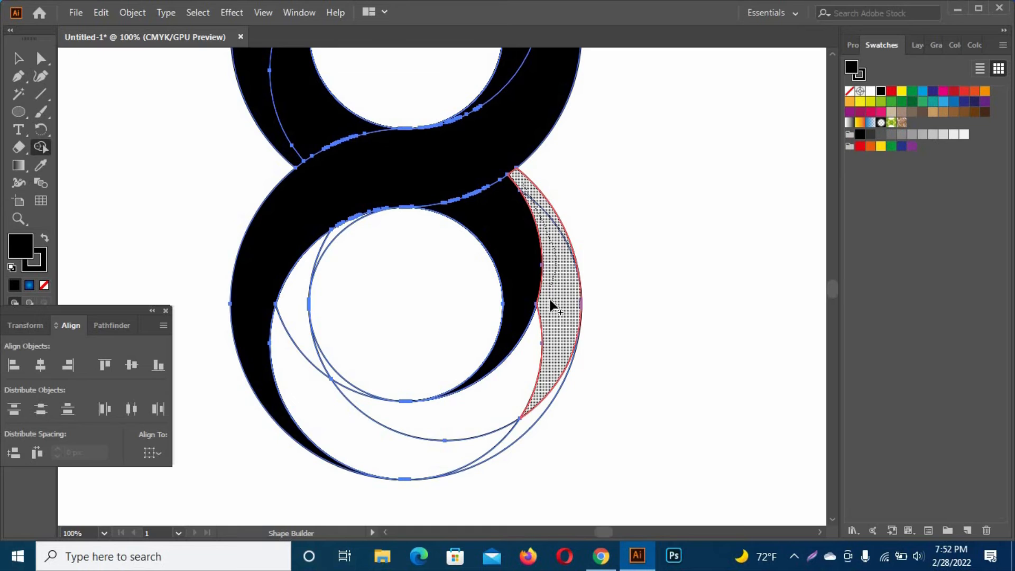
pyautogui.moveTo(550, 301)
pyautogui.mouseDown()
pyautogui.moveTo(548, 343)
pyautogui.moveTo(522, 377)
pyautogui.moveTo(414, 421)
pyautogui.moveTo(342, 392)
pyautogui.mouseUp()
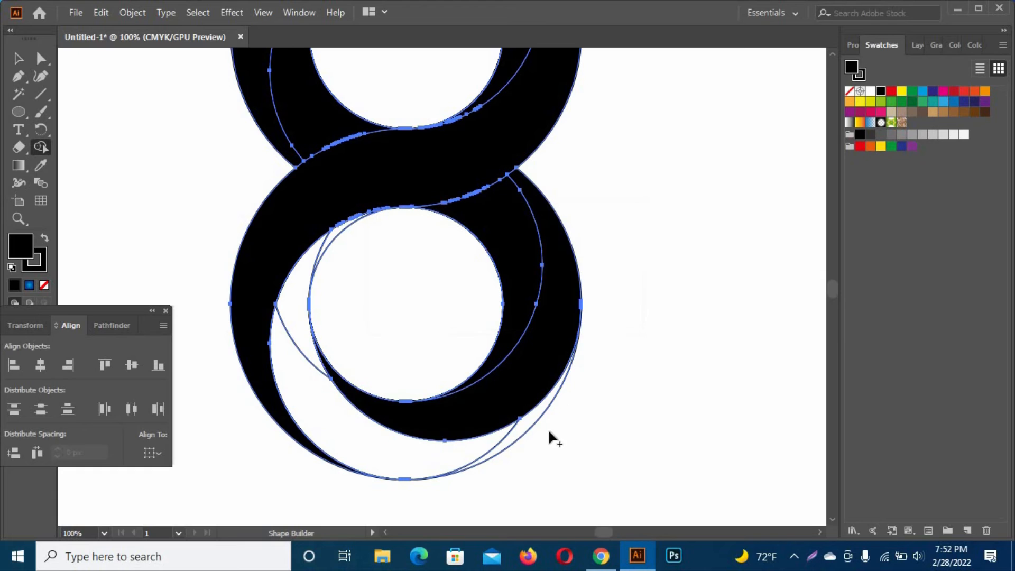
# Merge the lower ring's remaining regions, from the outer right sliver along the bottom and up the hole's left side, into one black shape.
pyautogui.moveTo(506, 439); pyautogui.dragTo(454, 458)
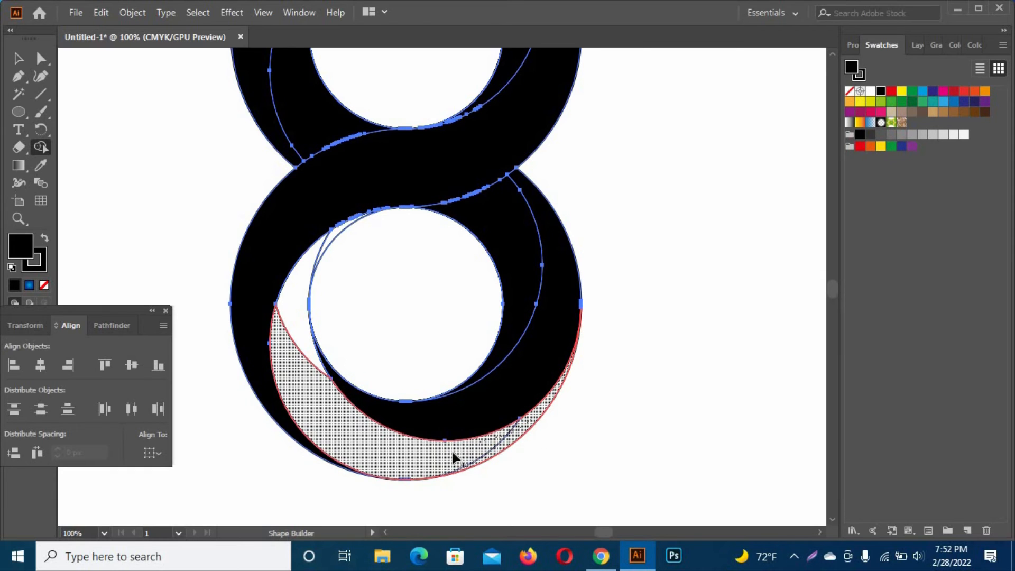
pyautogui.moveTo(292, 356); pyautogui.dragTo(291, 321)
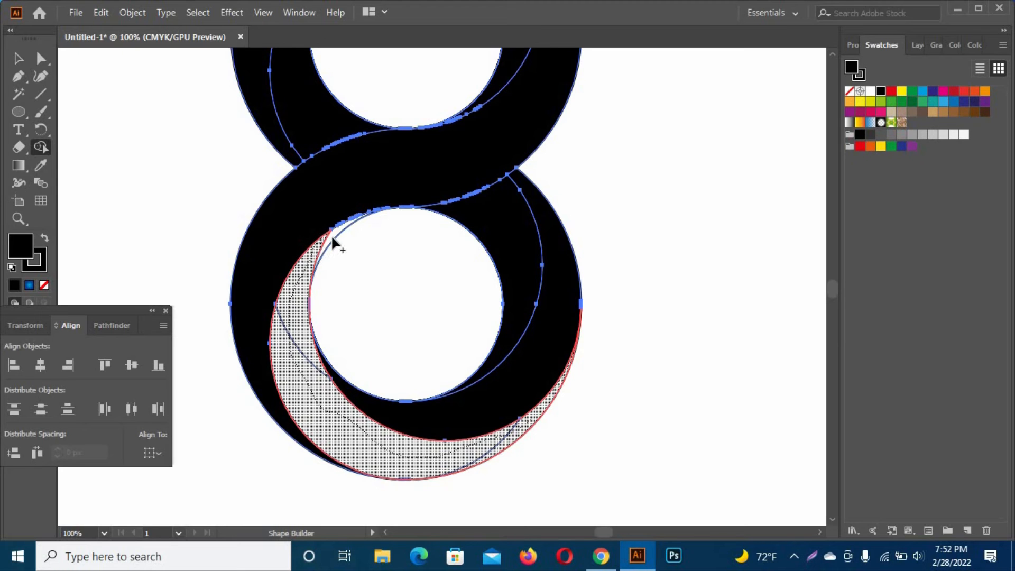
pyautogui.moveTo(332, 237); pyautogui.dragTo(333, 237)
# Ungroup the finished figure-eight shapes and deselect them.
pyautogui.scroll(5, 697, 257)
pyautogui.scroll(-4, 697, 256)
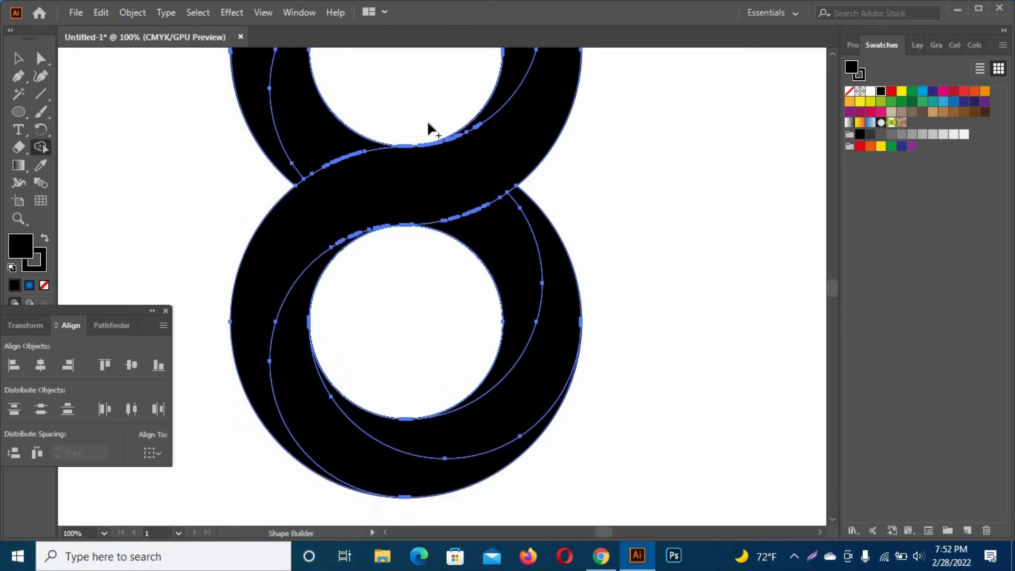
pyautogui.scroll(1, 429, 123)
pyautogui.click(19, 58)
pyautogui.scroll(-1, 382, 204)
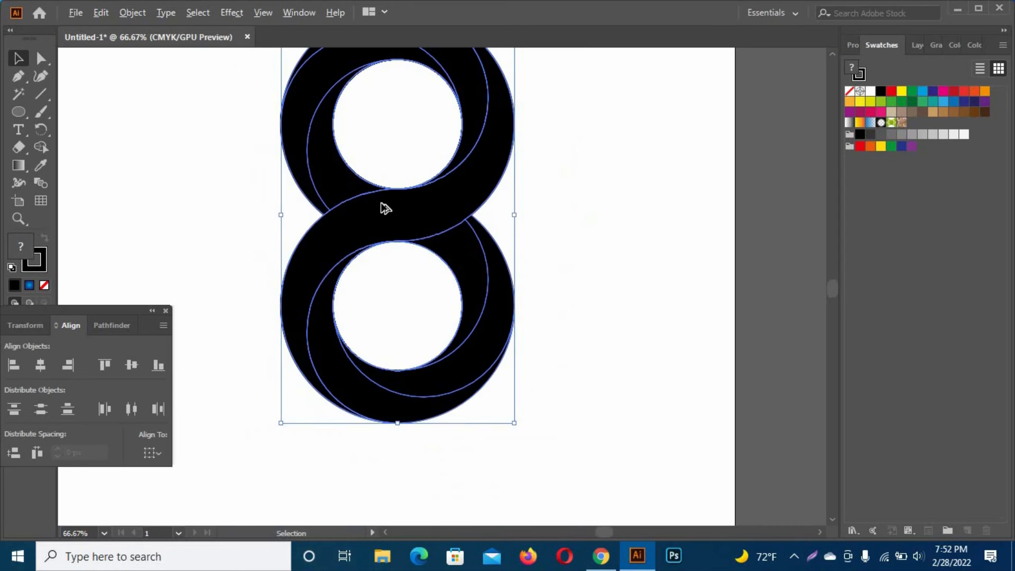
pyautogui.scroll(-1, 385, 208)
pyautogui.scroll(3, 601, 228)
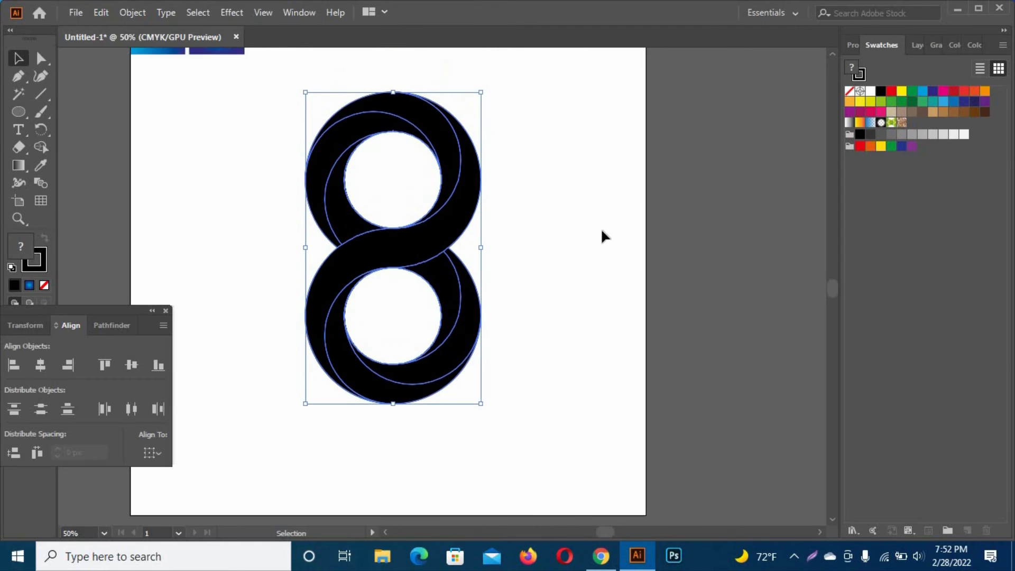
pyautogui.rightClick(431, 222)
pyautogui.click(492, 347)
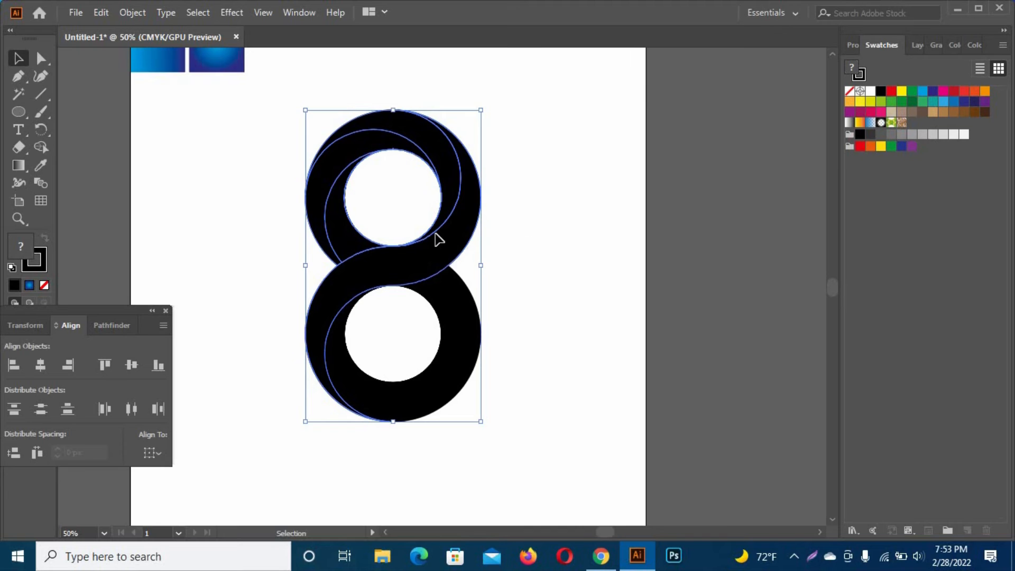
pyautogui.click(123, 130)
pyautogui.press('a')
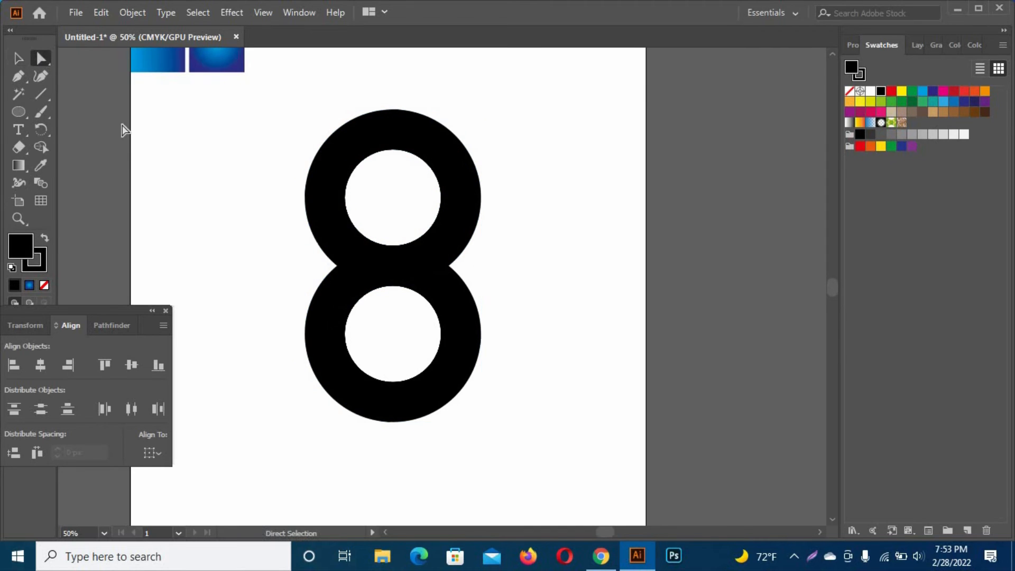
pyautogui.click(426, 263)
pyautogui.scroll(3, 550, 256)
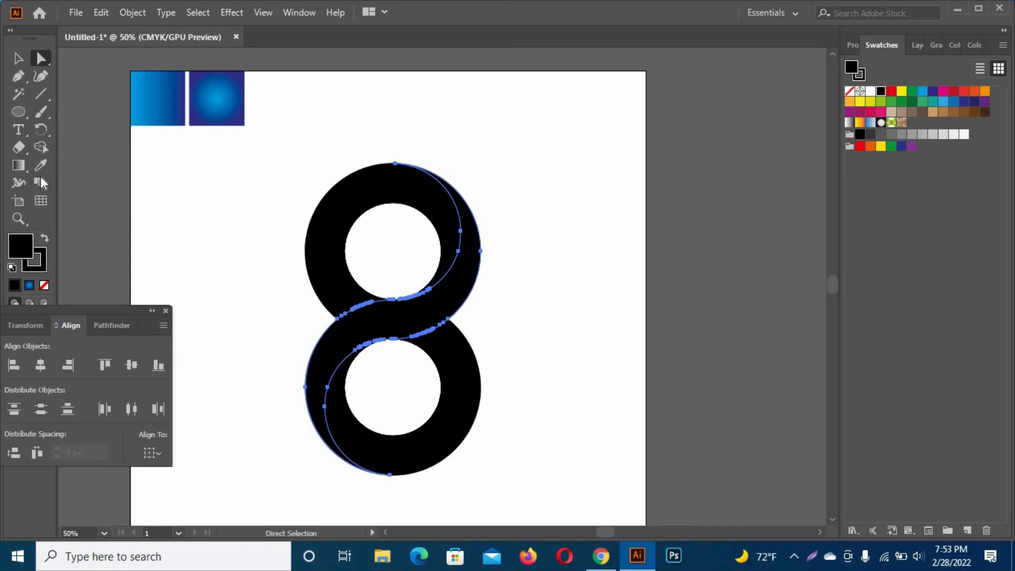
# Remove the stroke from all the figure-eight shapes.
pyautogui.click(17, 59)
pyautogui.moveTo(266, 189); pyautogui.dragTo(455, 471)
pyautogui.click(43, 265)
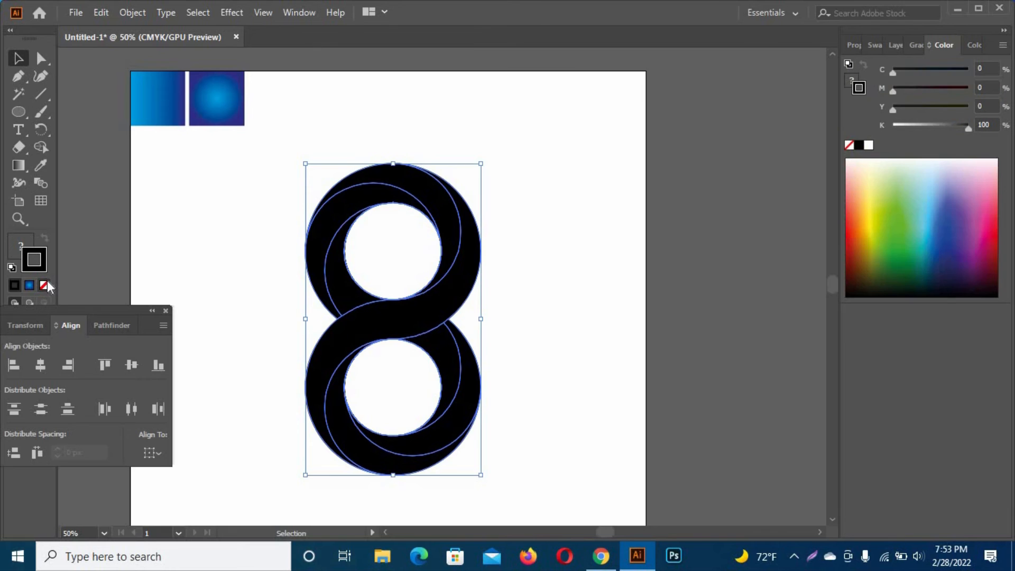
pyautogui.click(45, 283)
pyautogui.click(27, 243)
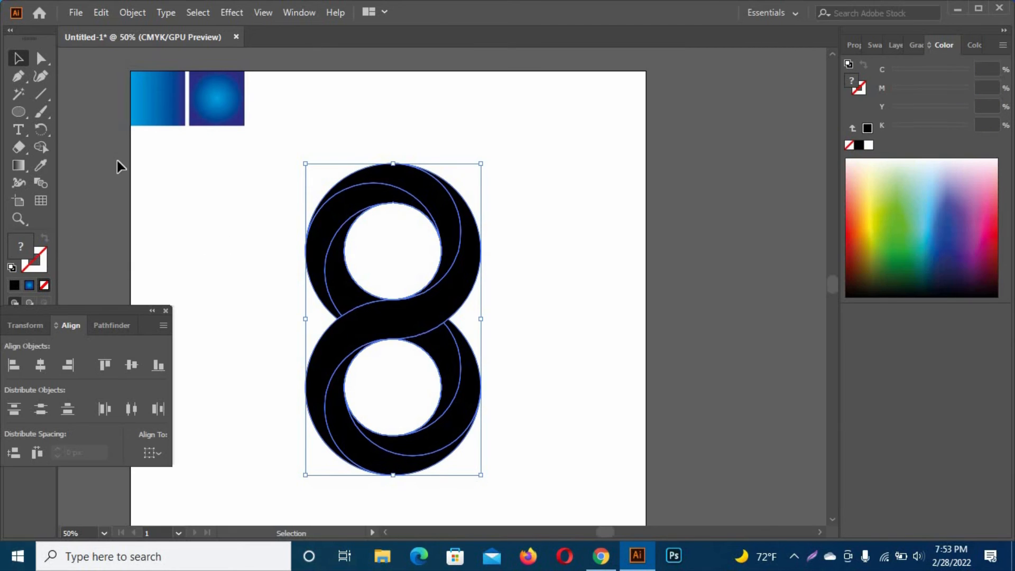
pyautogui.click(198, 195)
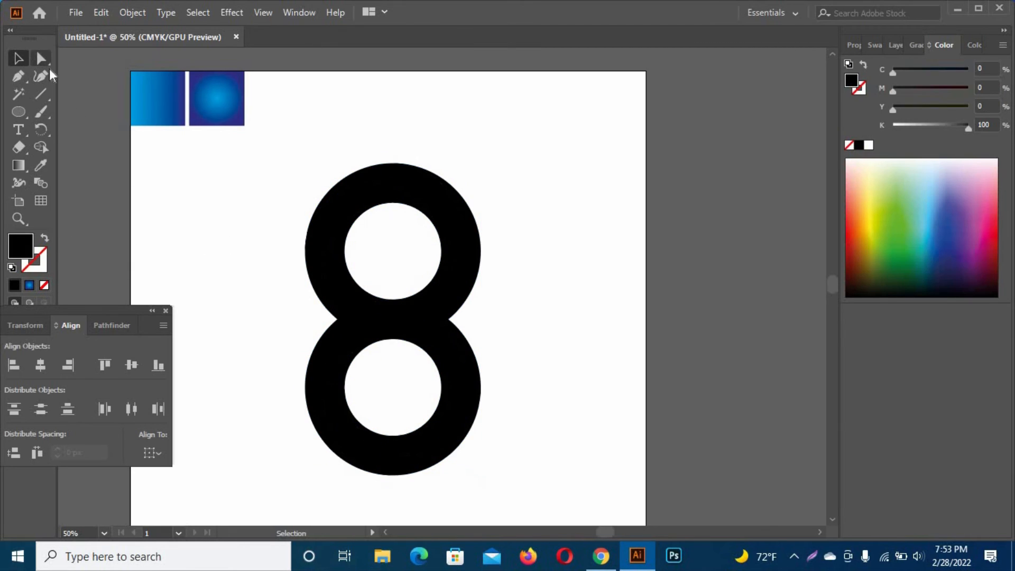
# Apply the linear blue gradient from the sample square to the S-shaped band with the Eyedropper.
pyautogui.click(41, 58)
pyautogui.click(364, 301)
pyautogui.click(46, 167)
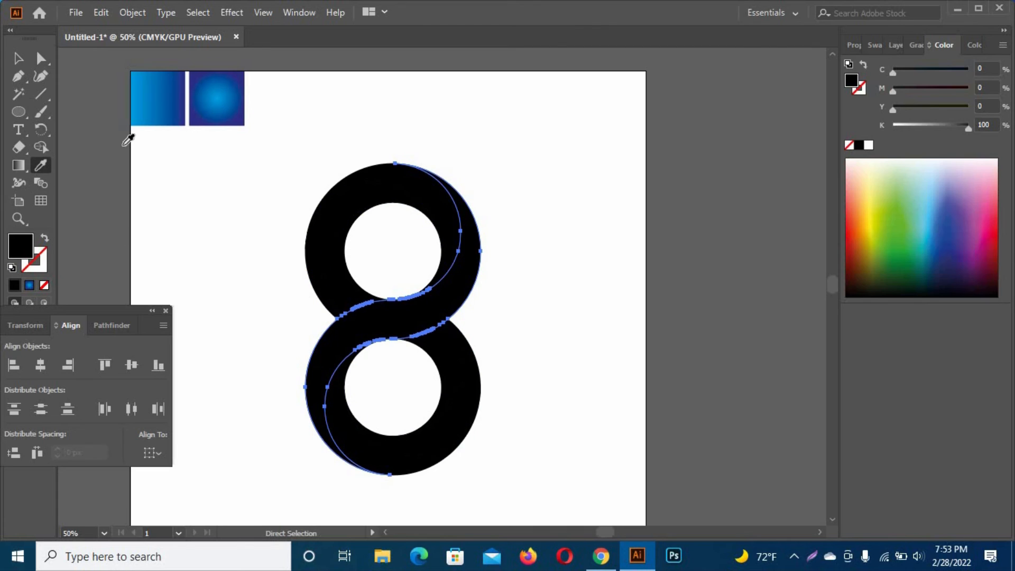
pyautogui.click(157, 106)
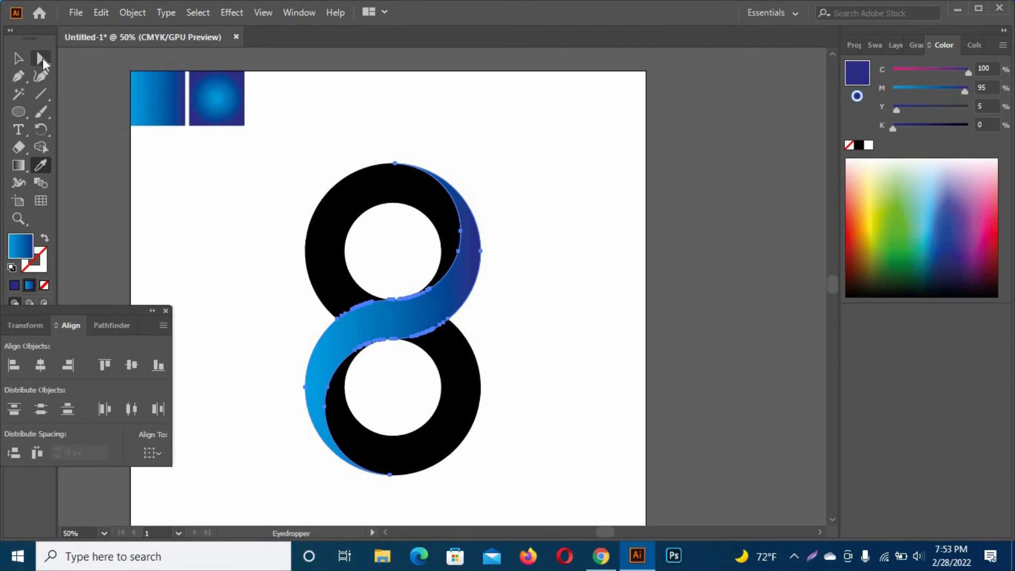
# Apply the radial blue gradient from the sample square to the upper ring's inner left crescent with the Eyedropper.
pyautogui.click(41, 58)
pyautogui.click(339, 283)
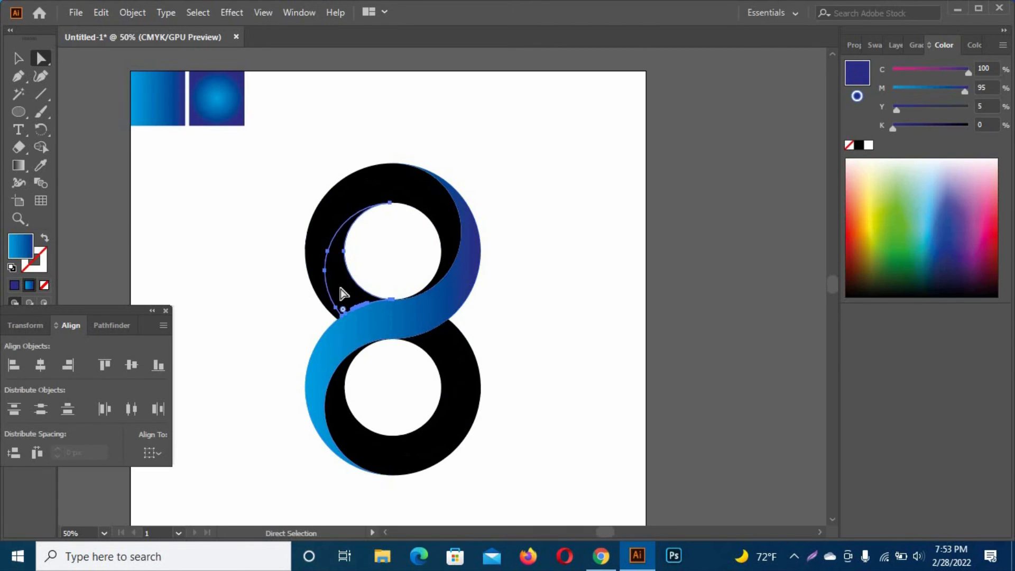
pyautogui.click(41, 165)
pyautogui.click(207, 102)
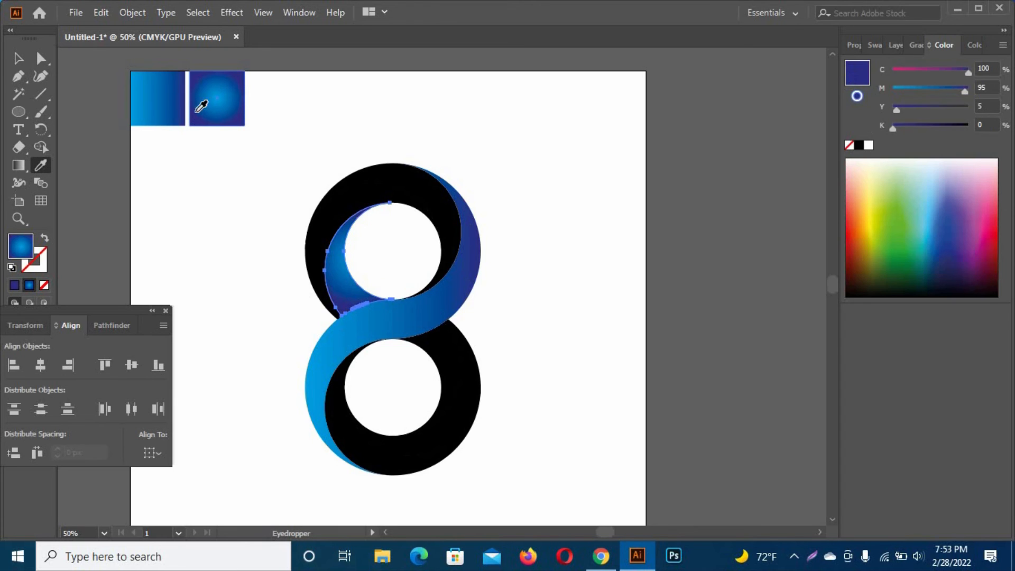
# Apply the radial blue gradient from the sample square to the lower ring's inner right crescent with the Eyedropper.
pyautogui.click(41, 59)
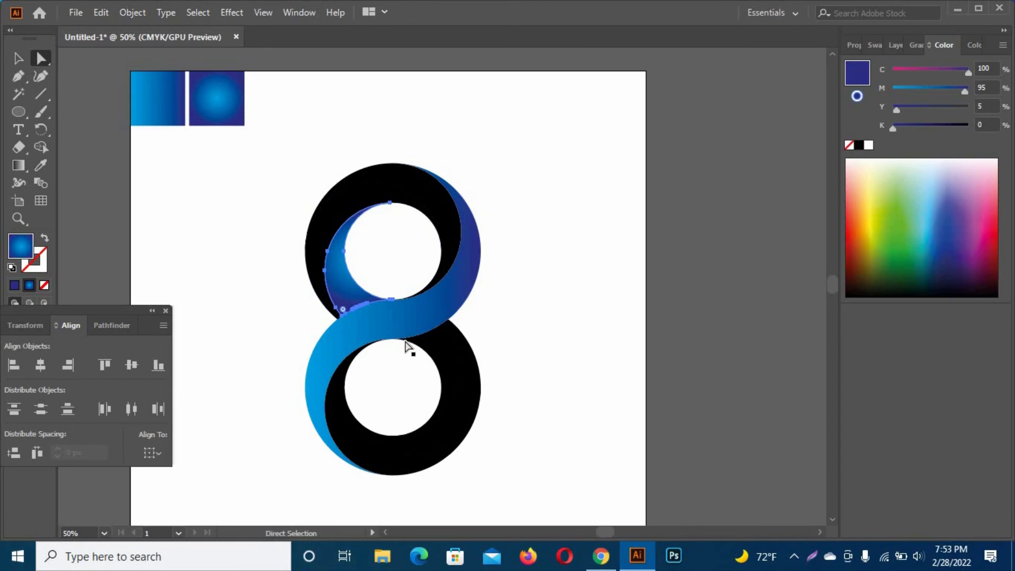
pyautogui.click(436, 347)
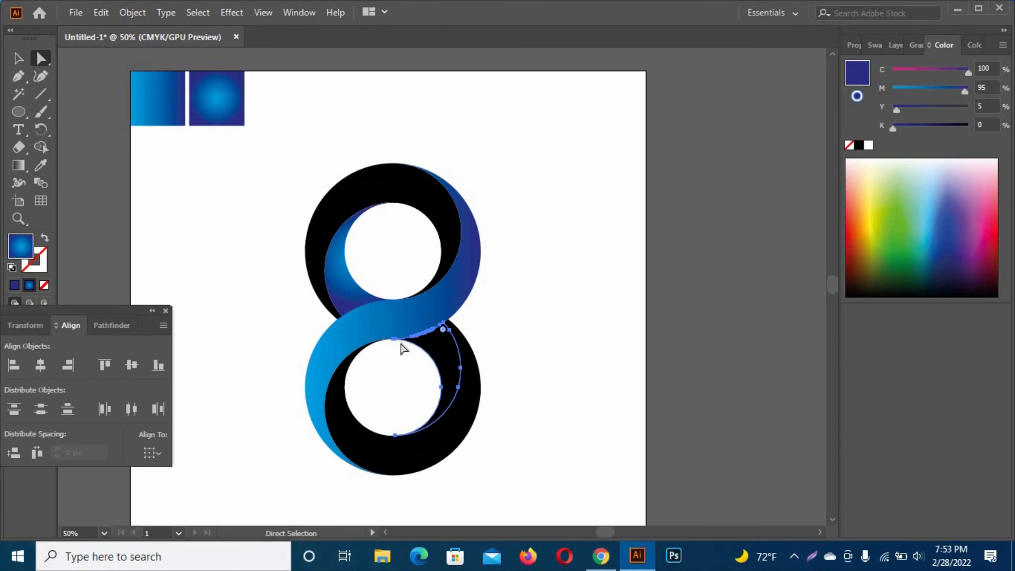
pyautogui.click(45, 165)
pyautogui.click(218, 99)
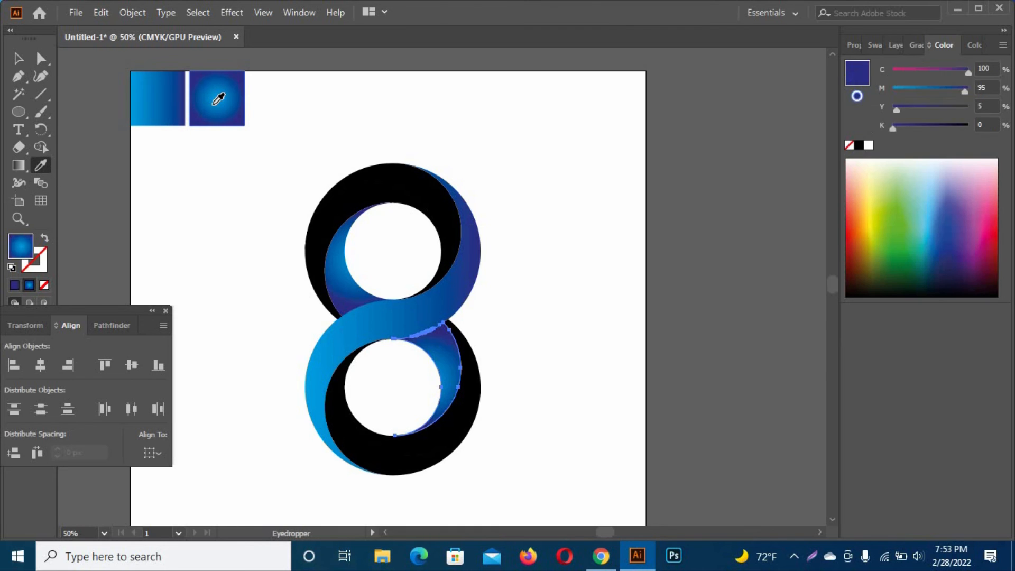
# Apply the linear blue gradient from the sample square to the black band along the upper ring's left side with the Eyedropper.
pyautogui.click(42, 59)
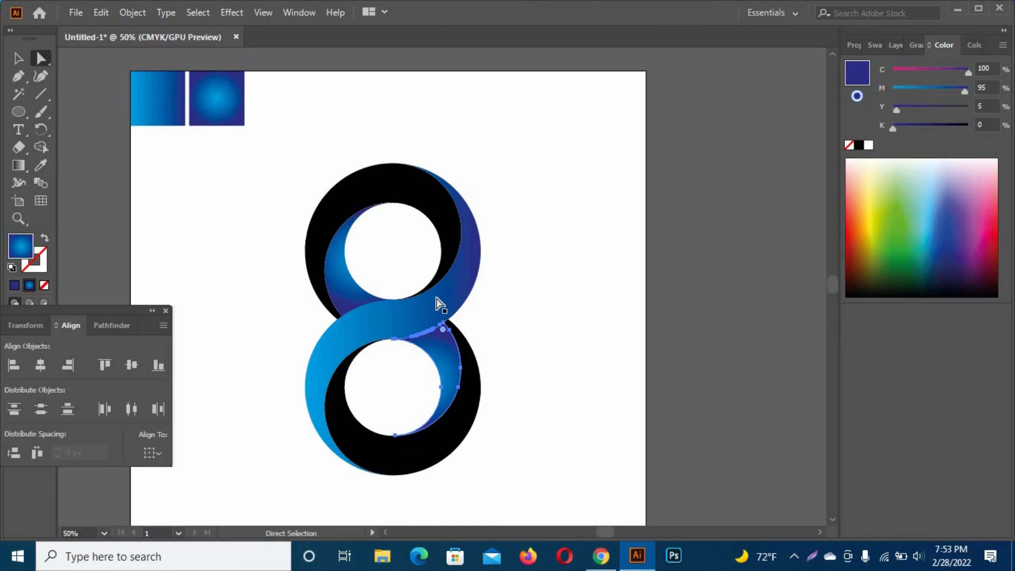
pyautogui.click(309, 234)
pyautogui.click(41, 166)
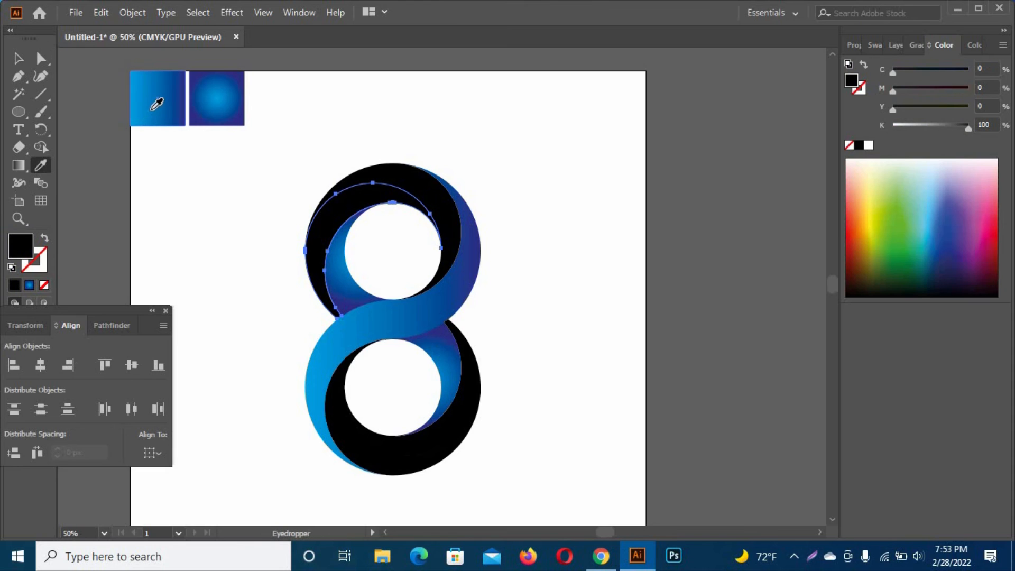
pyautogui.click(160, 102)
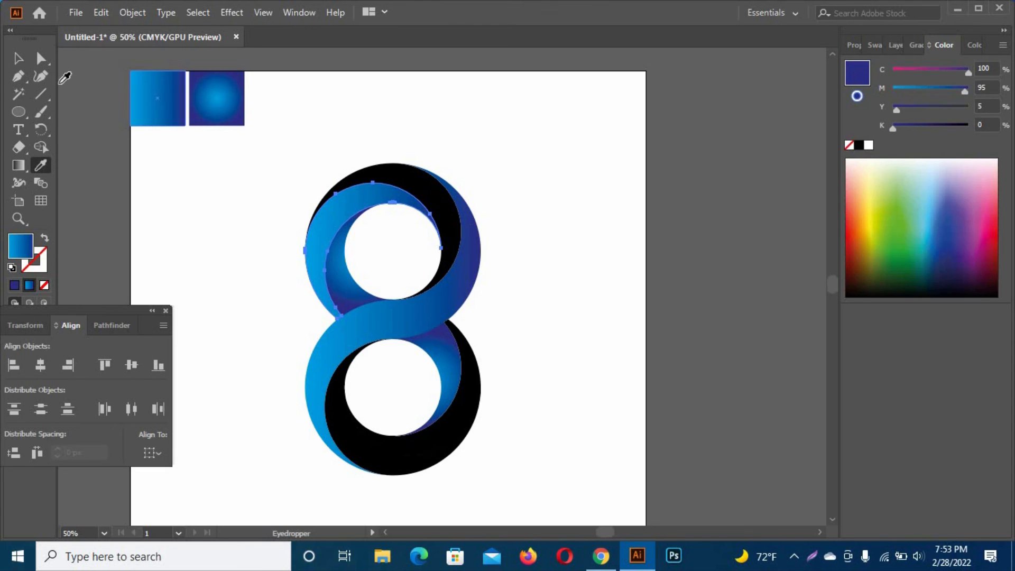
# Apply the linear blue gradient from the sample square to the black band along the lower ring's right side with the Eyedropper.
pyautogui.click(40, 58)
pyautogui.click(435, 427)
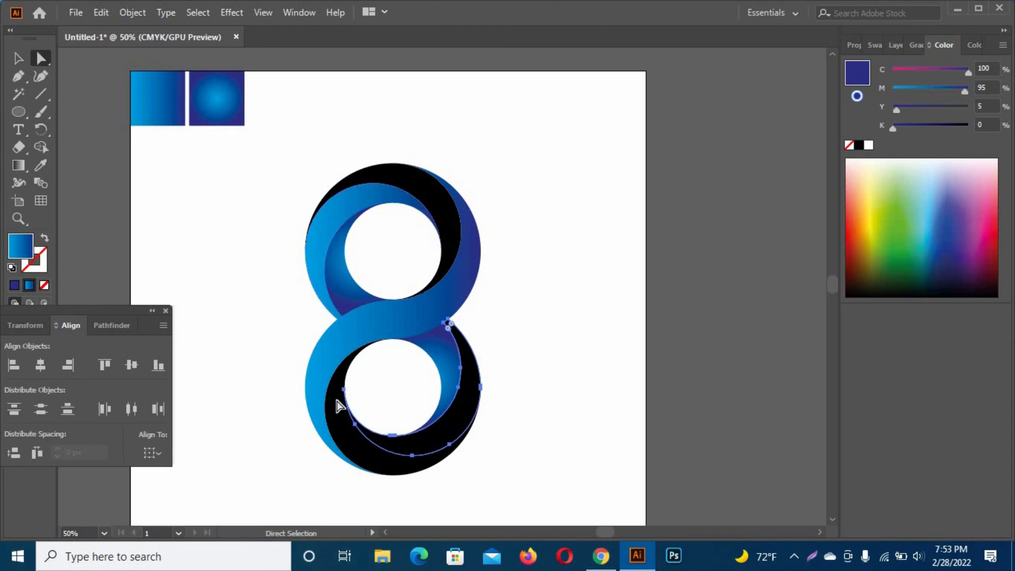
pyautogui.click(40, 165)
pyautogui.click(152, 107)
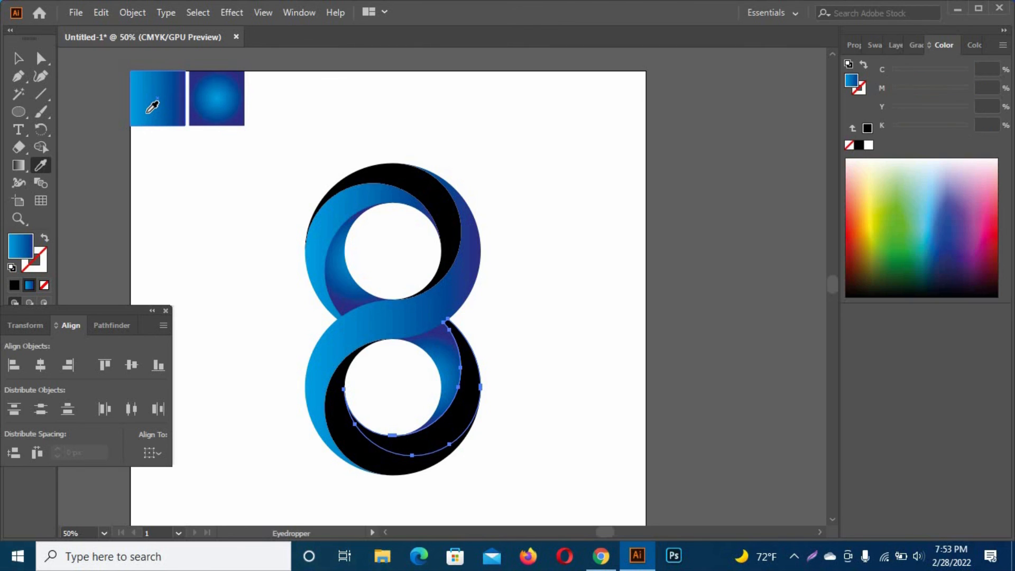
# Fill the lower ring's remaining black band with the radial blue gradient from the sample square using the Eyedropper.
pyautogui.click(41, 59)
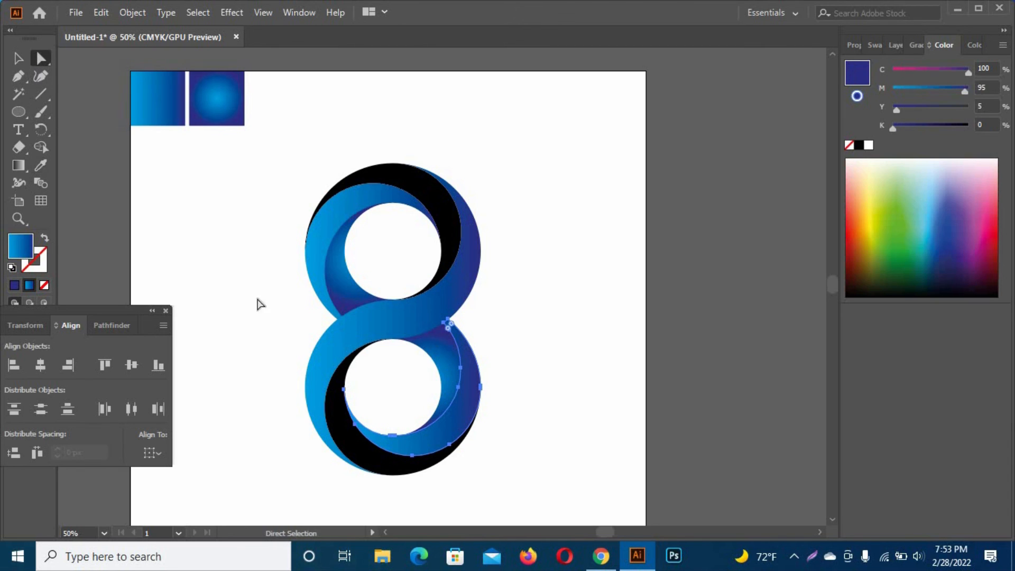
pyautogui.click(372, 465)
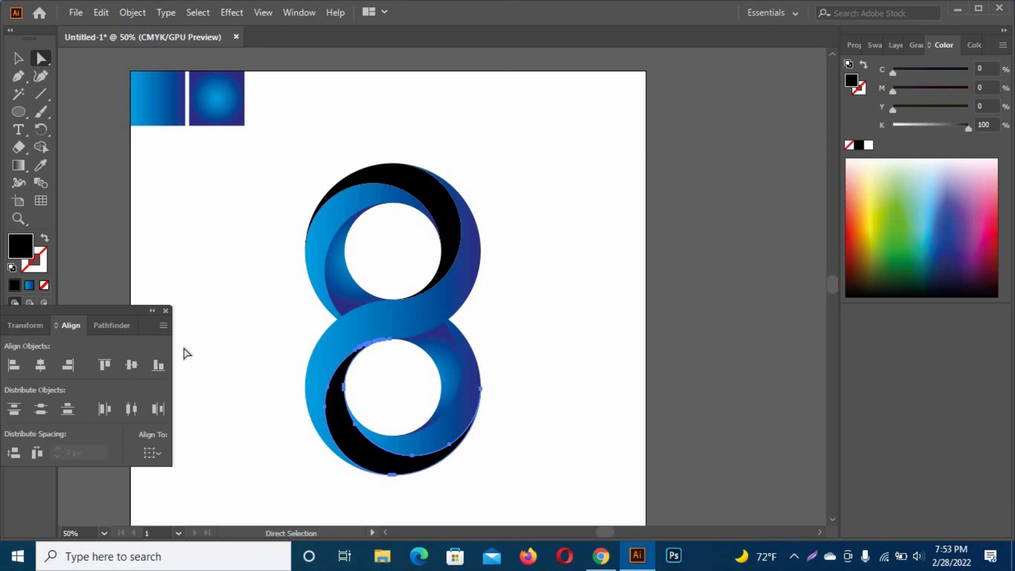
pyautogui.click(41, 165)
pyautogui.click(222, 111)
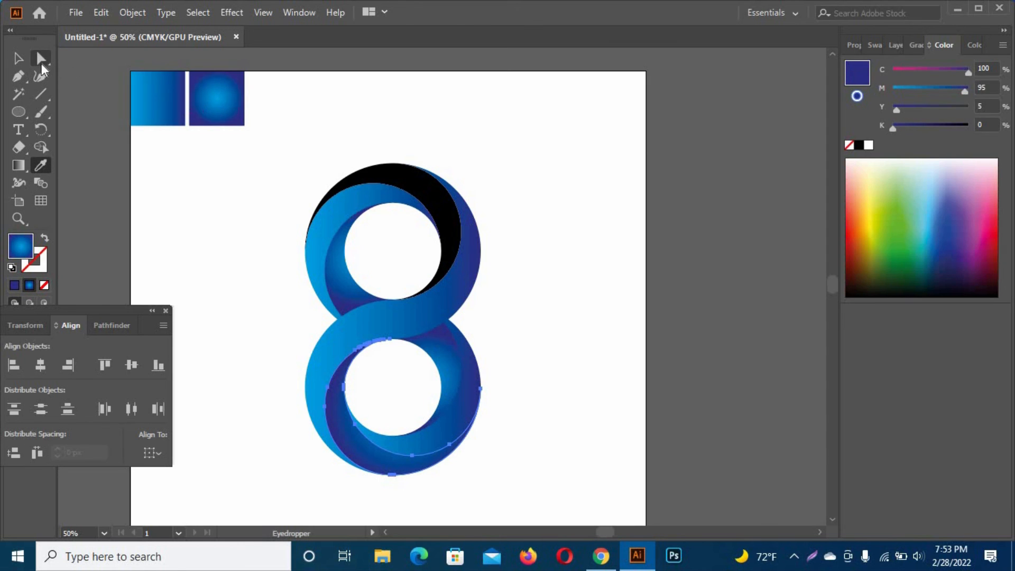
# Fill the upper ring's remaining black band with the radial blue gradient from the sample square using the Eyedropper.
pyautogui.click(41, 58)
pyautogui.click(422, 188)
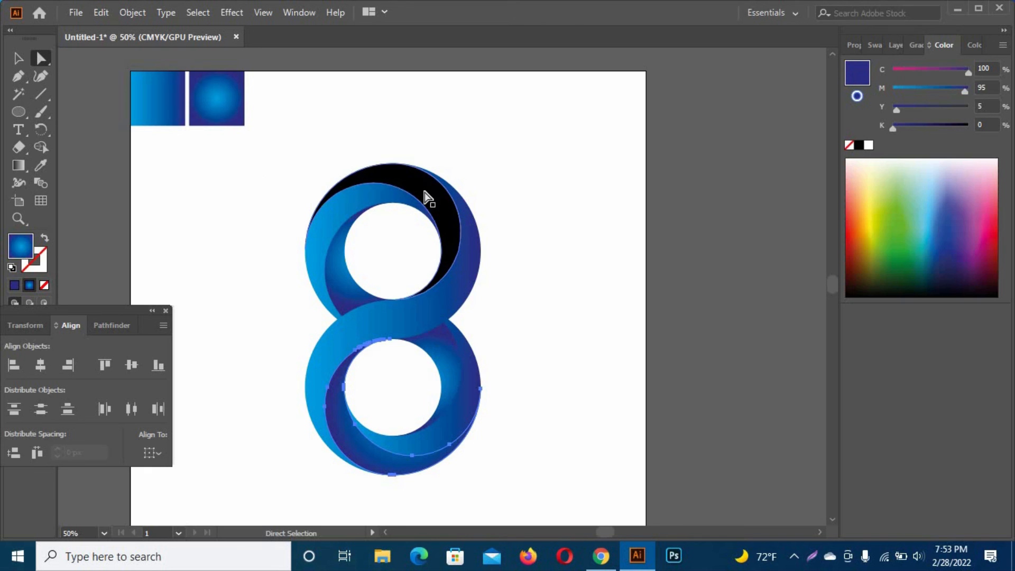
pyautogui.click(40, 165)
pyautogui.click(222, 98)
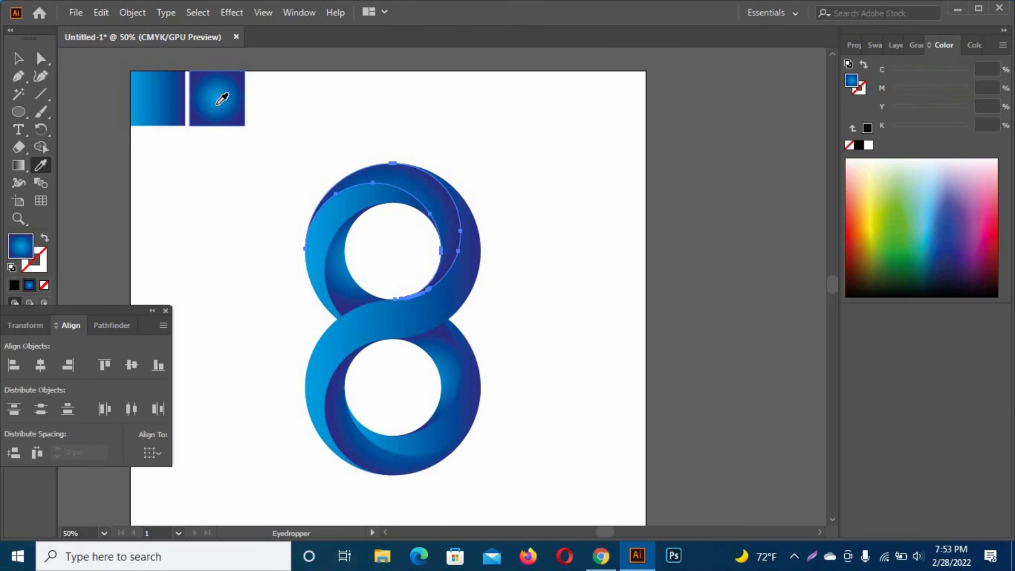
# Select all the colored figure-eight shapes, leaving out the gradient sample squares, and group them.
pyautogui.click(18, 58)
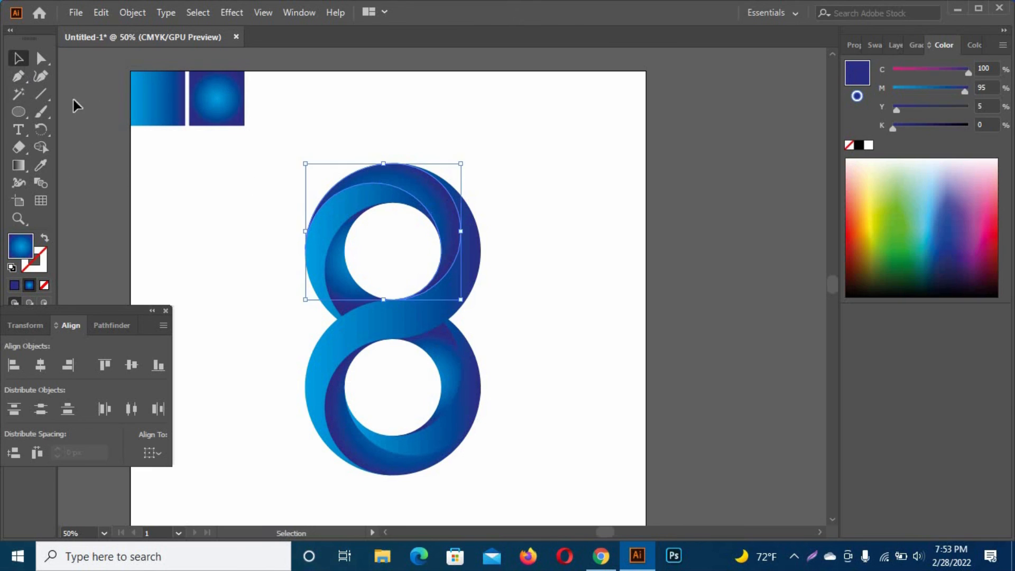
pyautogui.click(256, 280)
pyautogui.scroll(-1, 255, 280)
pyautogui.scroll(1, 255, 280)
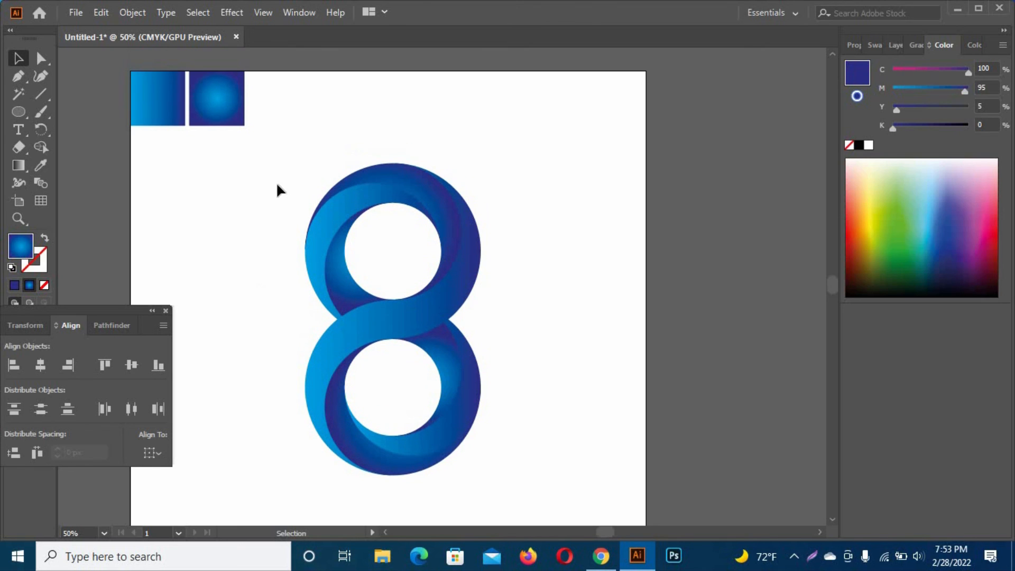
pyautogui.moveTo(281, 177); pyautogui.dragTo(545, 507)
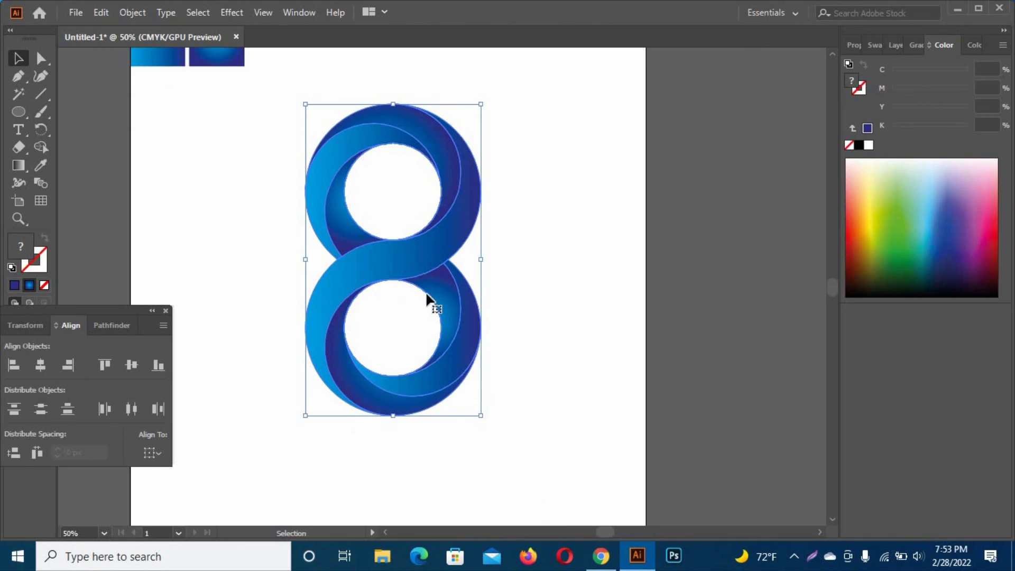
pyautogui.rightClick(436, 276)
pyautogui.click(479, 378)
# Align the figure-eight group to the artboard, centering it horizontally and vertically.
pyautogui.click(153, 453)
pyautogui.click(192, 500)
pyautogui.click(48, 368)
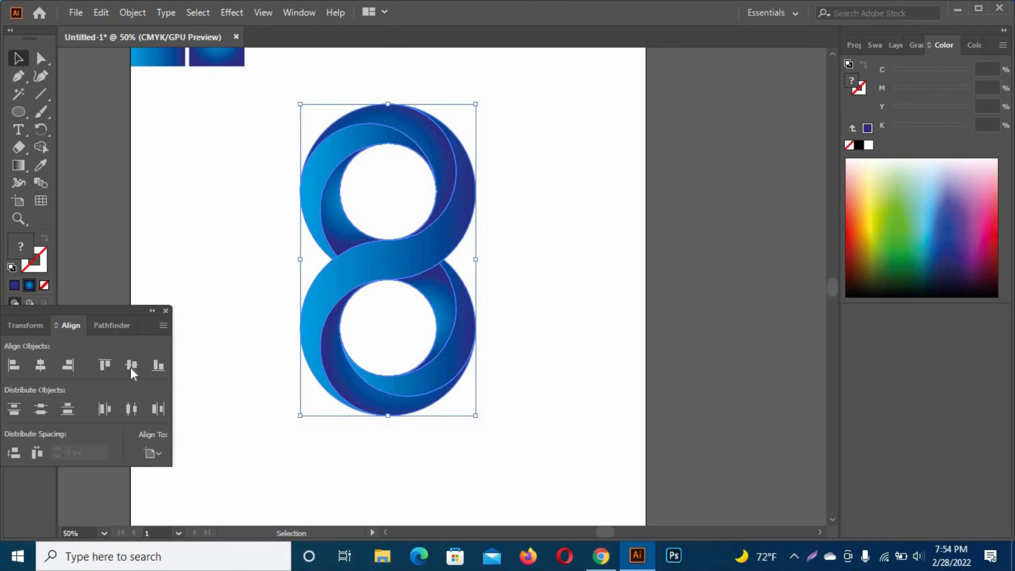
pyautogui.click(132, 367)
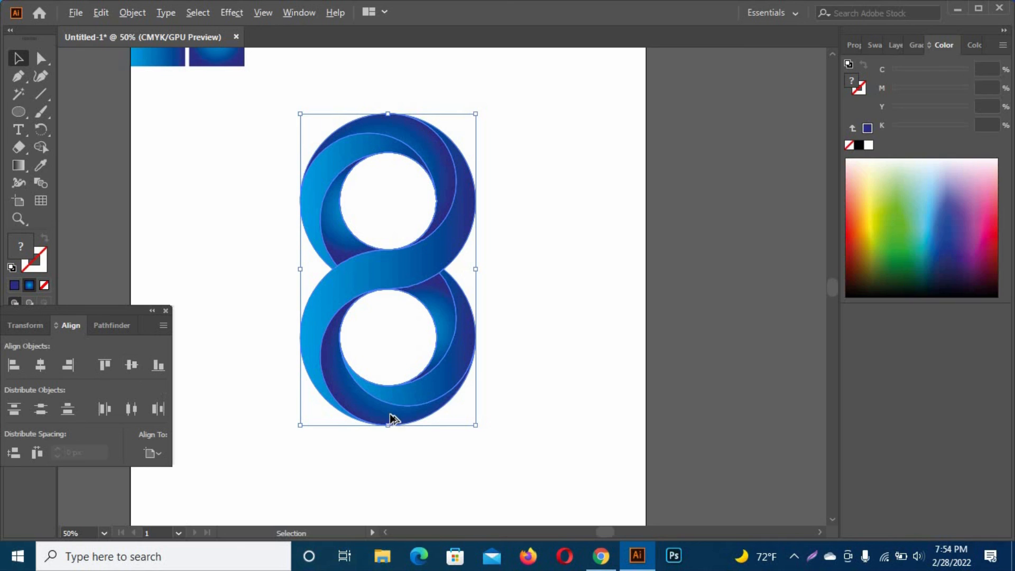
pyautogui.scroll(-1, 391, 419)
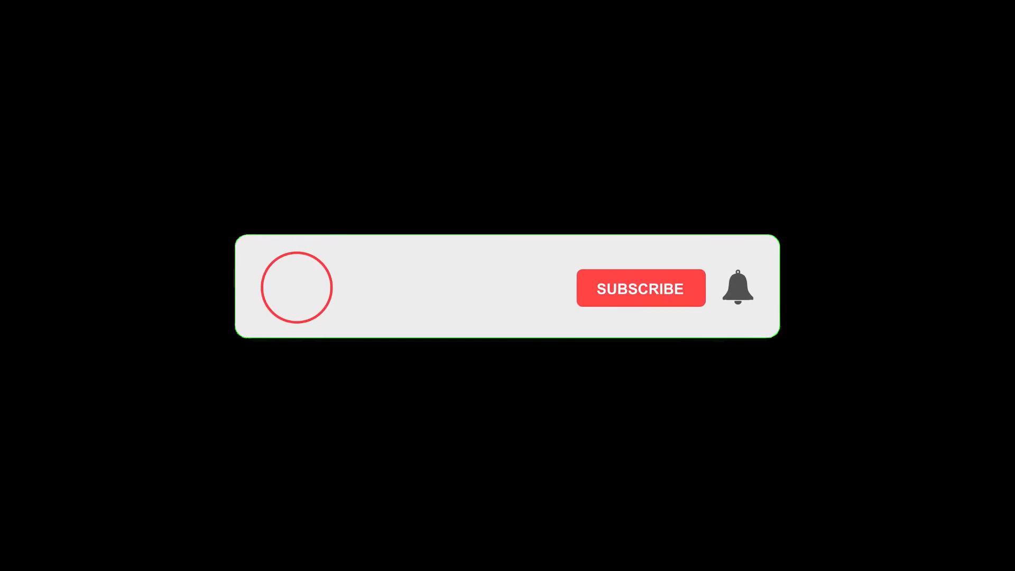